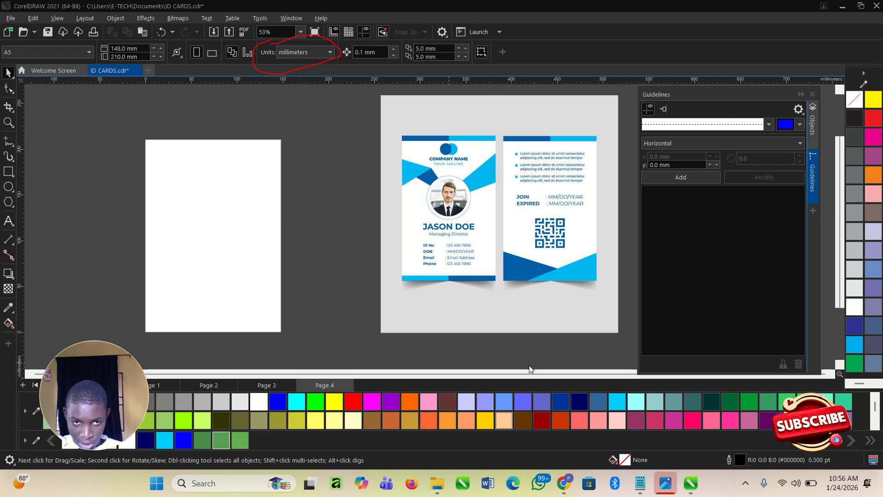
Switch the document units to inches and set the page size to 2.25 inches wide by 3.5 inches high
{"action": "left_click", "coordinate": [306, 52]}
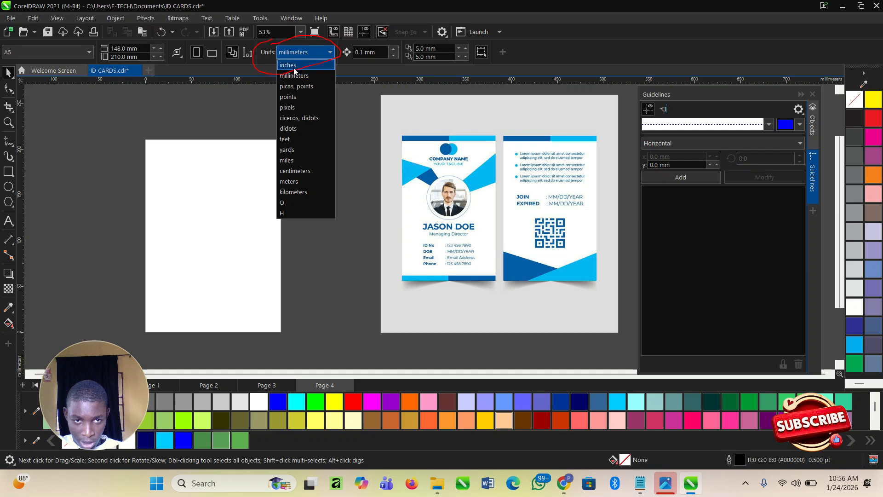
{"action": "left_click", "coordinate": [294, 66]}
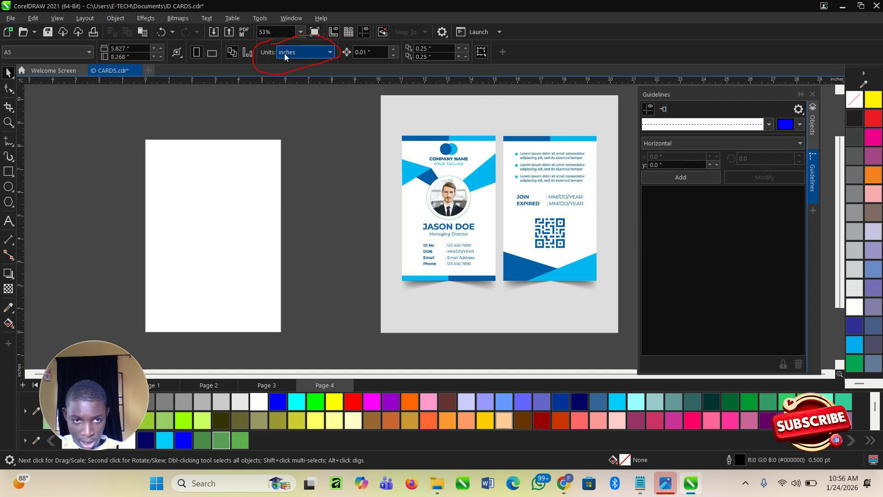
{"action": "left_click_drag", "start_coordinate": [134, 49], "coordinate": [108, 50]}
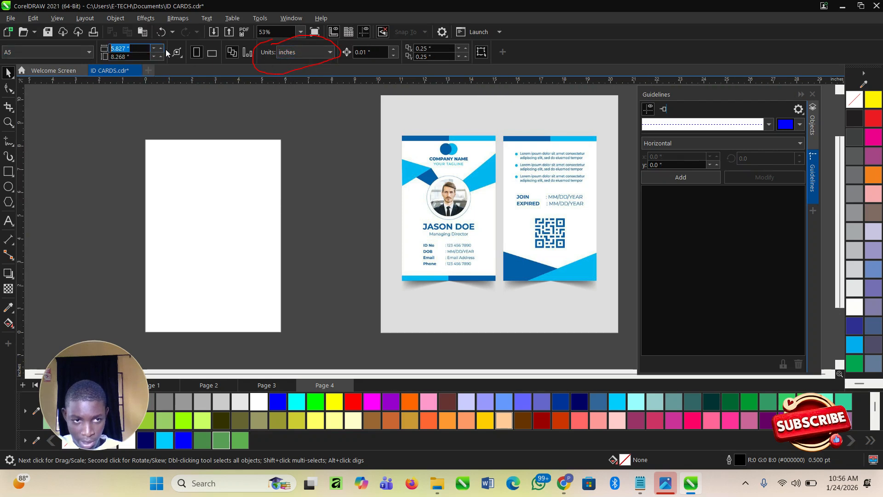
{"action": "type", "text": "2.25"}
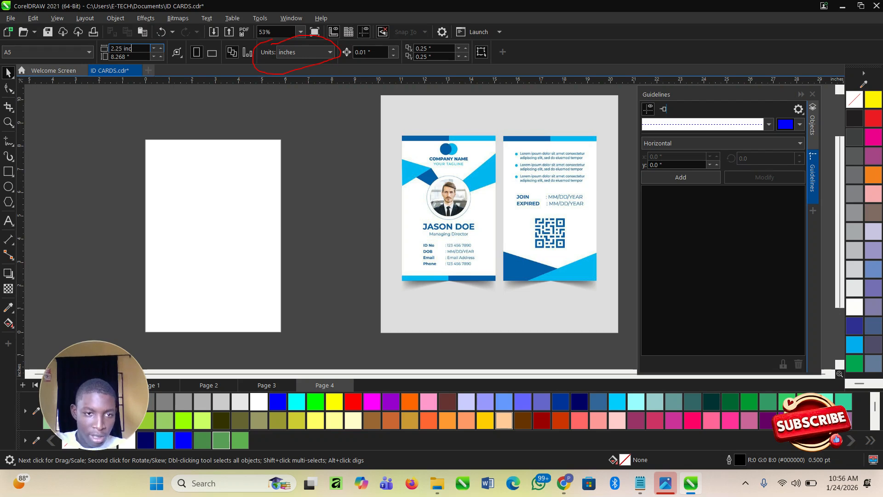
{"action": "key", "text": "Tab"}
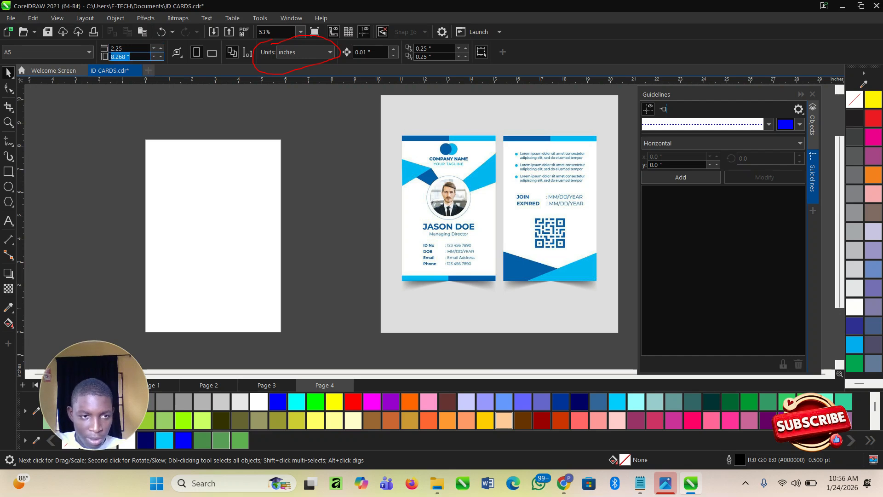
{"action": "type", "text": "3.5"}
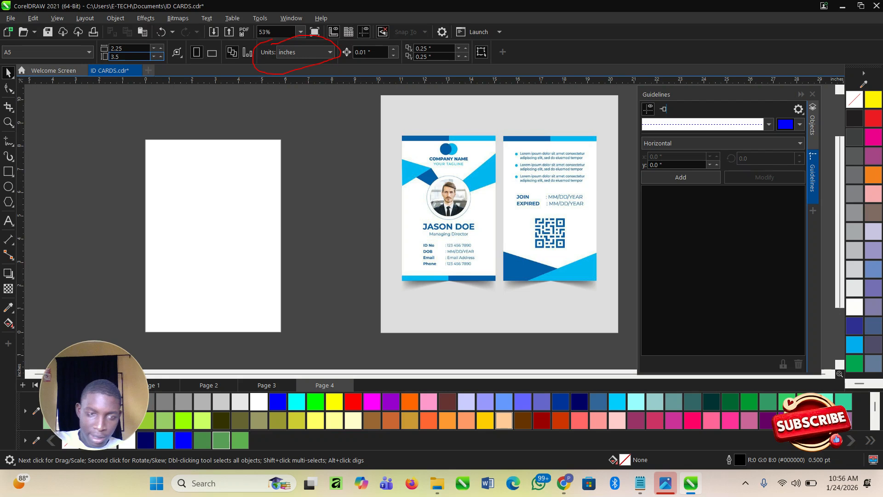
{"action": "key", "text": "Return"}
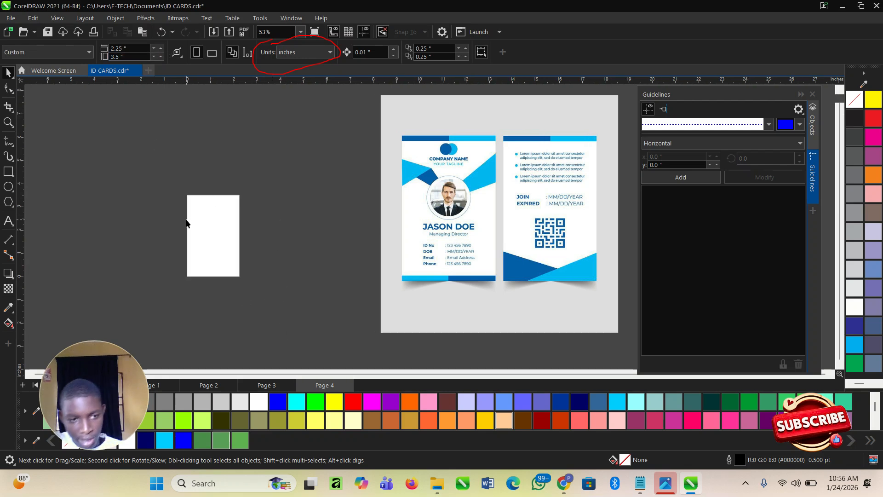
{"action": "left_click_drag", "start_coordinate": [181, 295], "coordinate": [152, 114]}
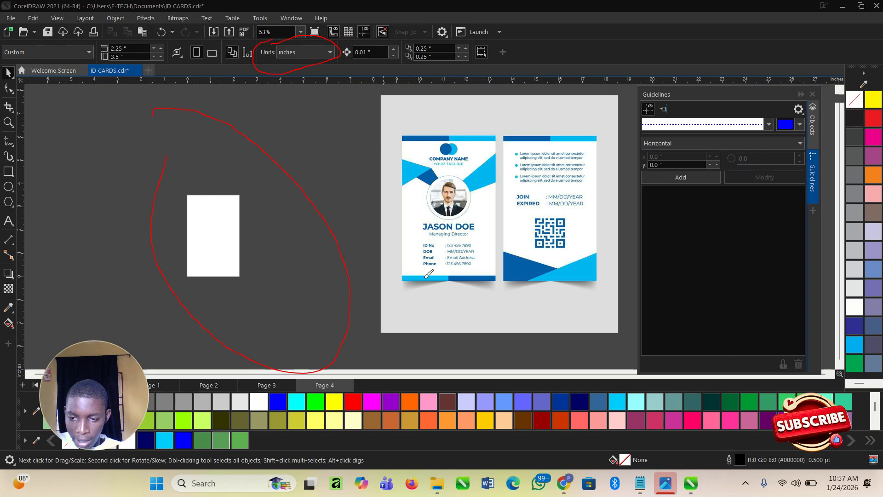
{"action": "left_click", "coordinate": [702, 444]}
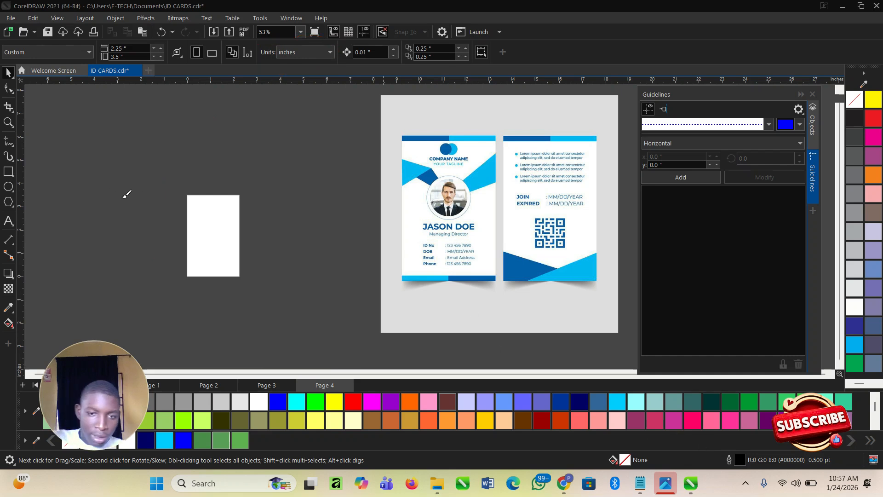
{"action": "key", "text": "alt+Tab"}
{"action": "key", "text": "Escape"}
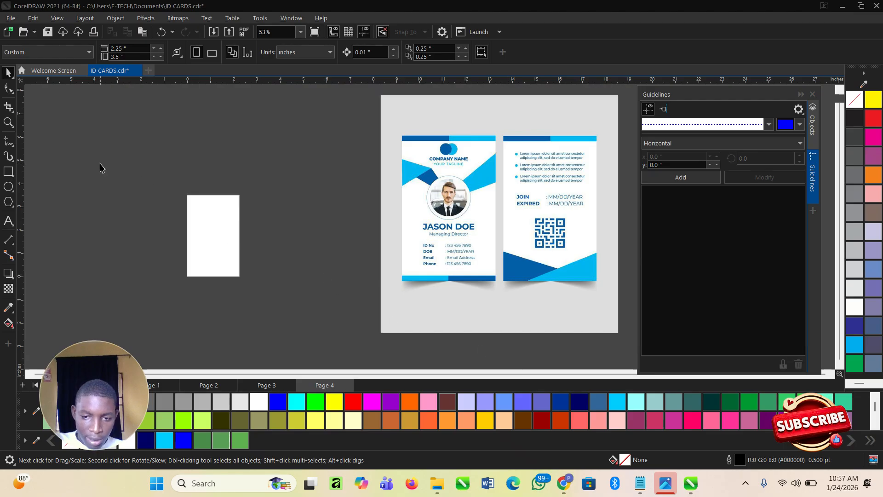
Draw a rectangle over the blank page, about 2.28 inches wide and 3.49 inches high
{"action": "left_click", "coordinate": [8, 172]}
{"action": "scroll", "coordinate": [182, 240], "scroll_direction": "up", "scroll_amount": 3}
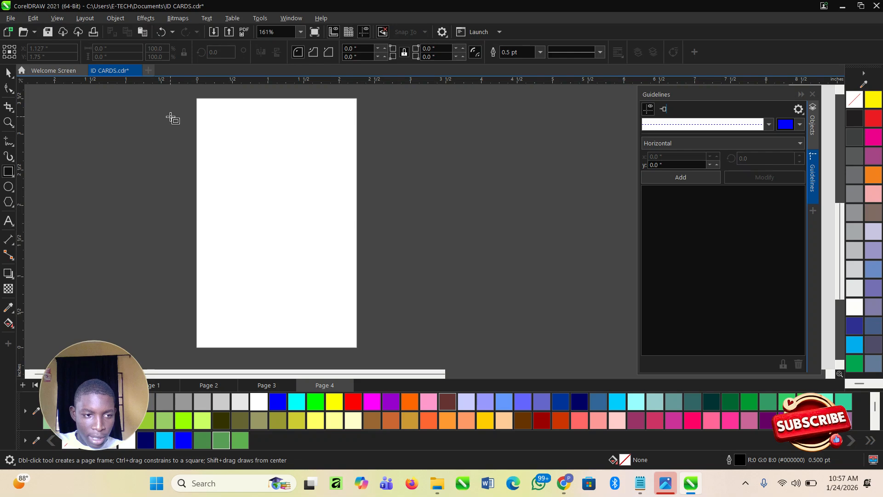
{"action": "left_click_drag", "start_coordinate": [199, 100], "coordinate": [358, 347]}
{"action": "key", "text": "space"}
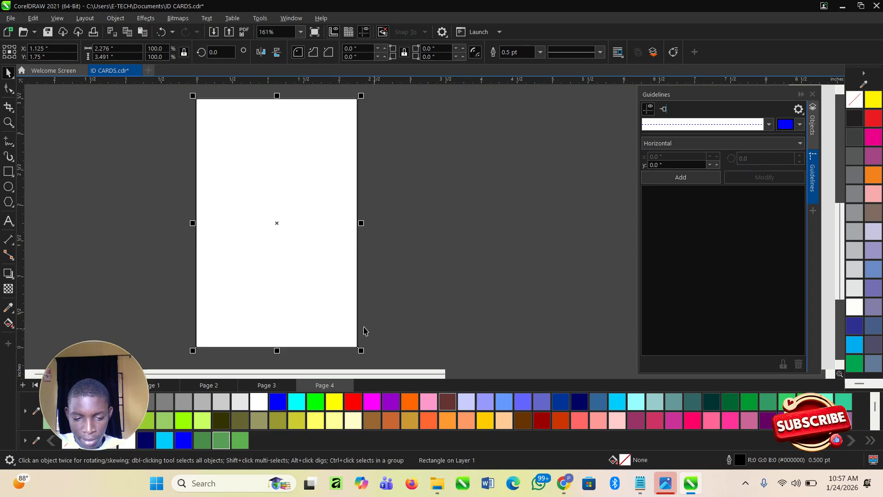
Move the reference ID card image closer to the blank page
{"action": "scroll", "coordinate": [368, 332], "scroll_direction": "down", "scroll_amount": 4}
{"action": "left_click", "coordinate": [540, 249]}
{"action": "left_click_drag", "start_coordinate": [540, 249], "coordinate": [420, 249]}
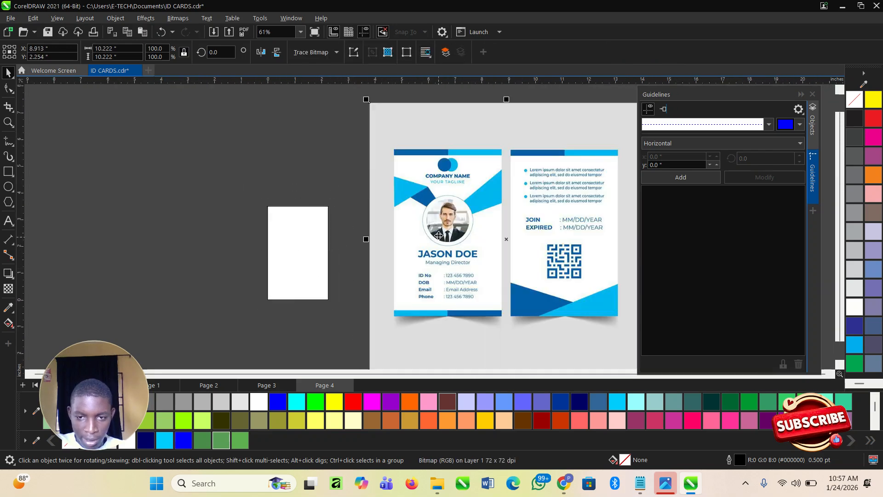
{"action": "scroll", "coordinate": [420, 249], "scroll_direction": "down", "scroll_amount": 2}
{"action": "scroll", "coordinate": [442, 248], "scroll_direction": "up", "scroll_amount": 1}
Pull in both vertical sides of the page rectangle to the page edges, making it about 2.25 inches wide
{"action": "left_click", "coordinate": [323, 268]}
{"action": "scroll", "coordinate": [340, 248], "scroll_direction": "up", "scroll_amount": 4}
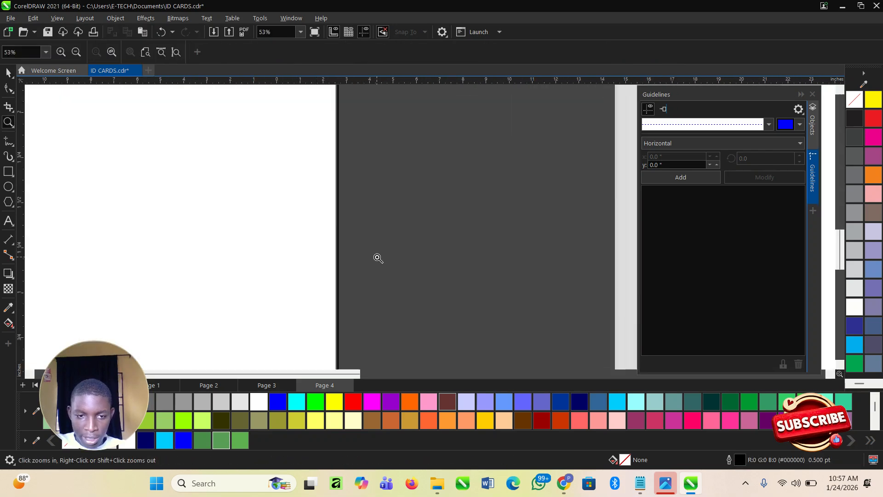
{"action": "scroll", "coordinate": [343, 209], "scroll_direction": "down", "scroll_amount": 1}
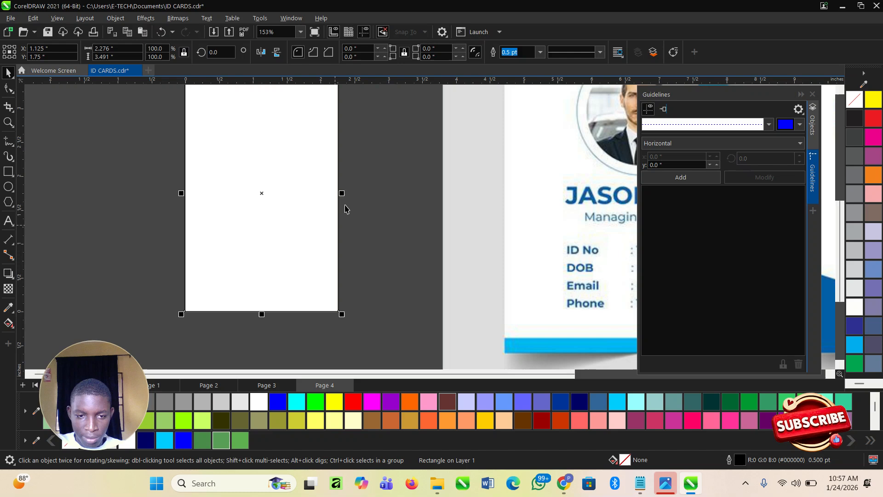
{"action": "scroll", "coordinate": [336, 189], "scroll_direction": "up", "scroll_amount": 4}
{"action": "left_click_drag", "start_coordinate": [346, 189], "coordinate": [340, 193]}
{"action": "scroll", "coordinate": [401, 215], "scroll_direction": "down", "scroll_amount": 4}
{"action": "scroll", "coordinate": [413, 214], "scroll_direction": "down", "scroll_amount": 1}
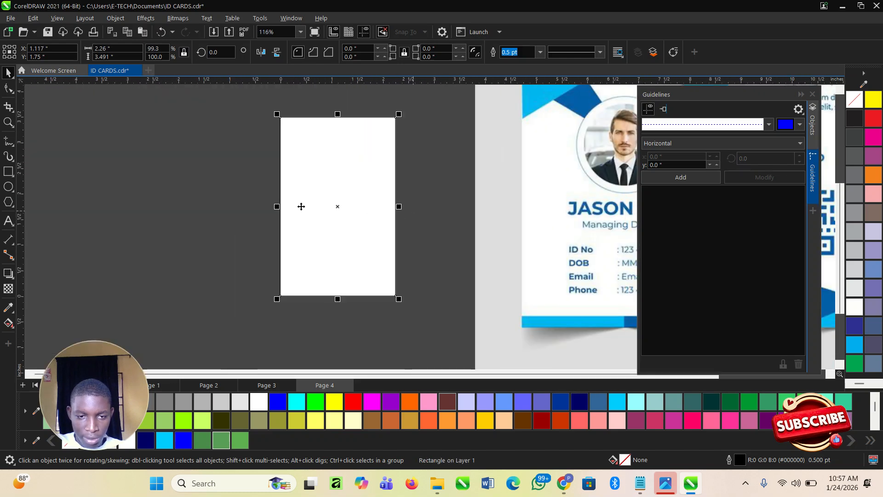
{"action": "scroll", "coordinate": [300, 205], "scroll_direction": "up", "scroll_amount": 4}
{"action": "scroll", "coordinate": [253, 224], "scroll_direction": "up", "scroll_amount": 5}
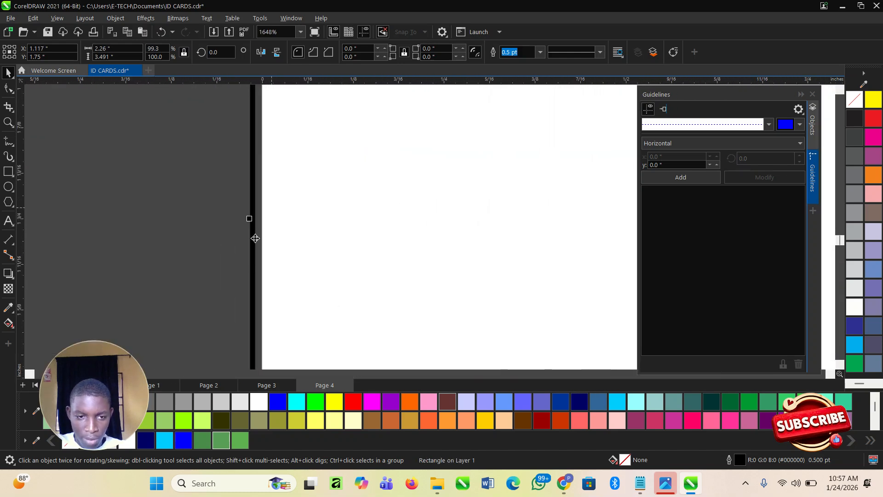
{"action": "left_click_drag", "start_coordinate": [253, 208], "coordinate": [270, 217]}
{"action": "scroll", "coordinate": [270, 217], "scroll_direction": "down", "scroll_amount": 4}
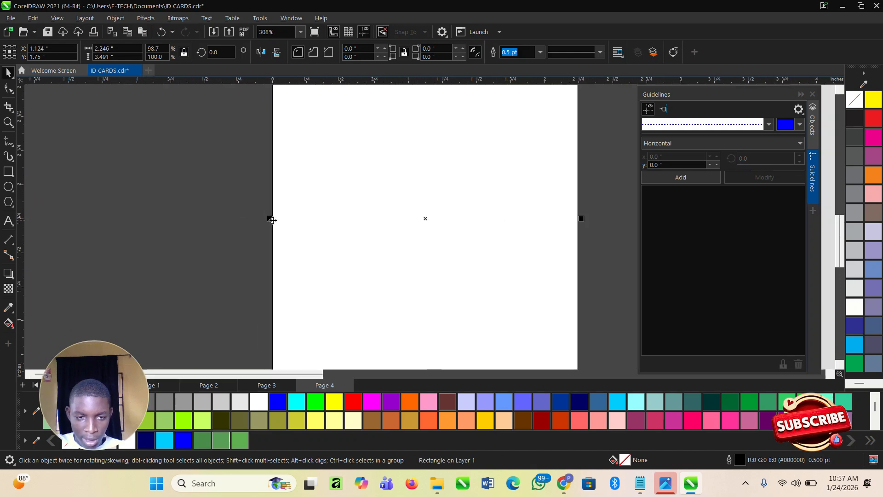
{"action": "scroll", "coordinate": [271, 219], "scroll_direction": "down", "scroll_amount": 6}
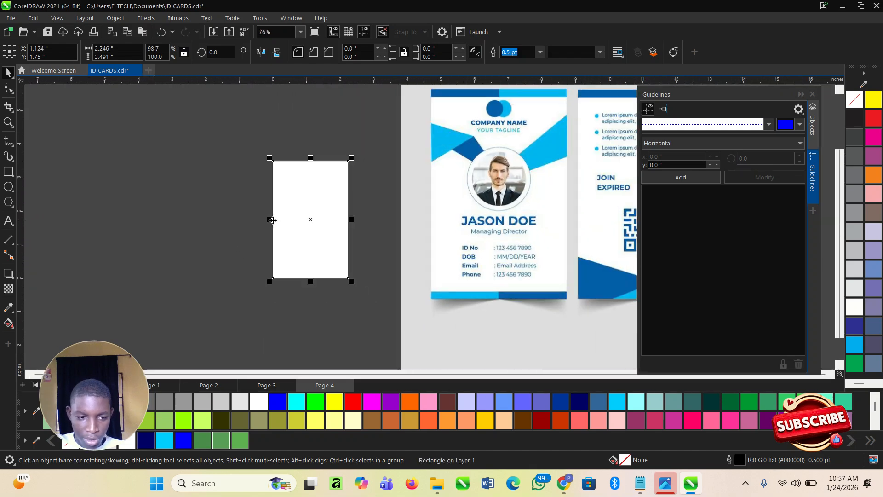
Shift the reference image further down and towards the page so that it sits directly beside it
{"action": "scroll", "coordinate": [192, 195], "scroll_direction": "down", "scroll_amount": 2}
{"action": "scroll", "coordinate": [407, 232], "scroll_direction": "up", "scroll_amount": 1}
{"action": "left_click_drag", "start_coordinate": [311, 140], "coordinate": [280, 193]}
{"action": "scroll", "coordinate": [283, 184], "scroll_direction": "down", "scroll_amount": 2}
{"action": "key", "text": "z"}
{"action": "mouse_move", "coordinate": [238, 140]}
{"action": "left_mouse_down"}
{"action": "mouse_move", "coordinate": [432, 265]}
{"action": "mouse_move", "coordinate": [494, 288]}
{"action": "left_mouse_up"}
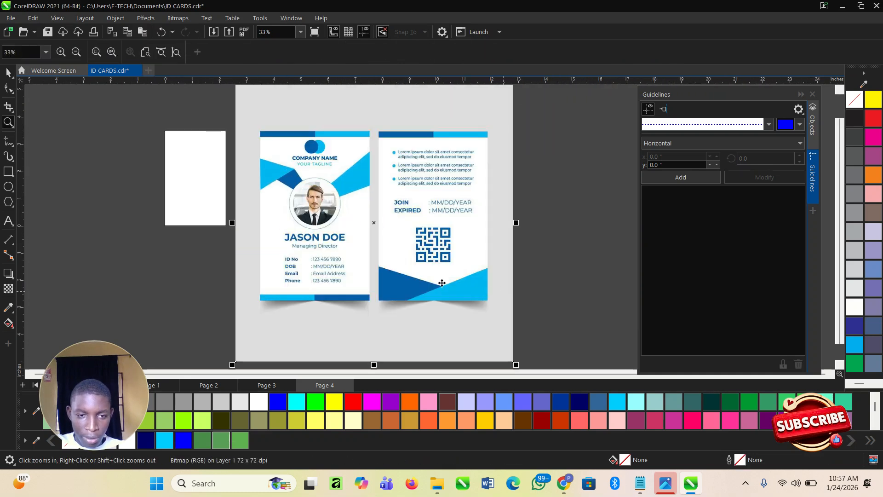
{"action": "scroll", "coordinate": [353, 172], "scroll_direction": "up", "scroll_amount": 2}
{"action": "scroll", "coordinate": [229, 160], "scroll_direction": "down", "scroll_amount": 1}
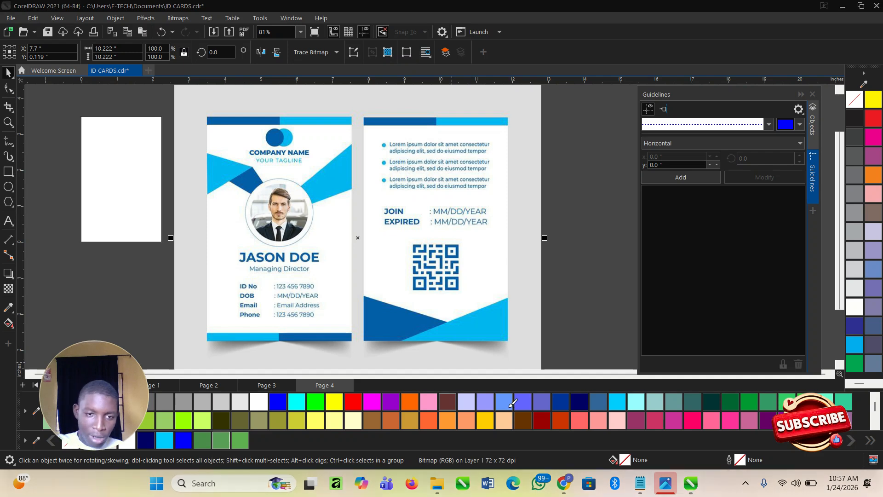
{"action": "left_click_drag", "start_coordinate": [262, 164], "coordinate": [198, 192]}
{"action": "mouse_move", "coordinate": [201, 138]}
{"action": "left_mouse_down"}
{"action": "mouse_move", "coordinate": [257, 141]}
{"action": "mouse_move", "coordinate": [278, 184]}
{"action": "mouse_move", "coordinate": [236, 217]}
{"action": "mouse_move", "coordinate": [207, 191]}
{"action": "mouse_move", "coordinate": [202, 130]}
{"action": "left_mouse_up"}
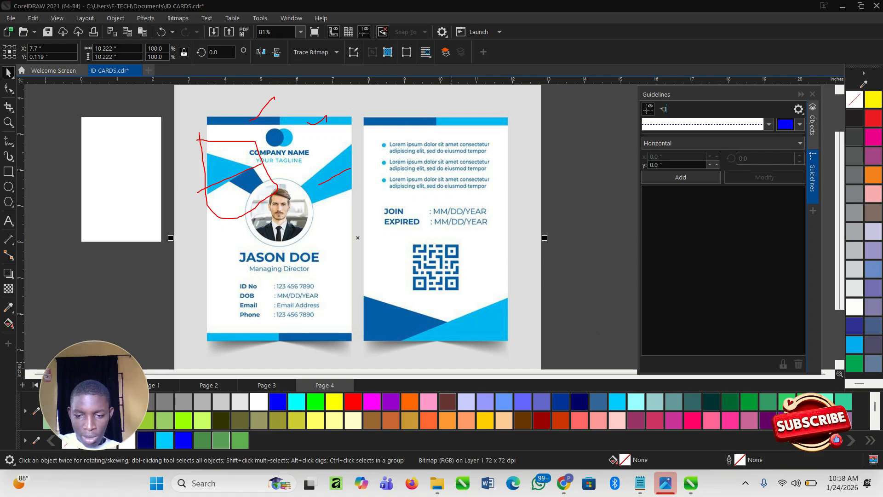
{"action": "left_click", "coordinate": [698, 446]}
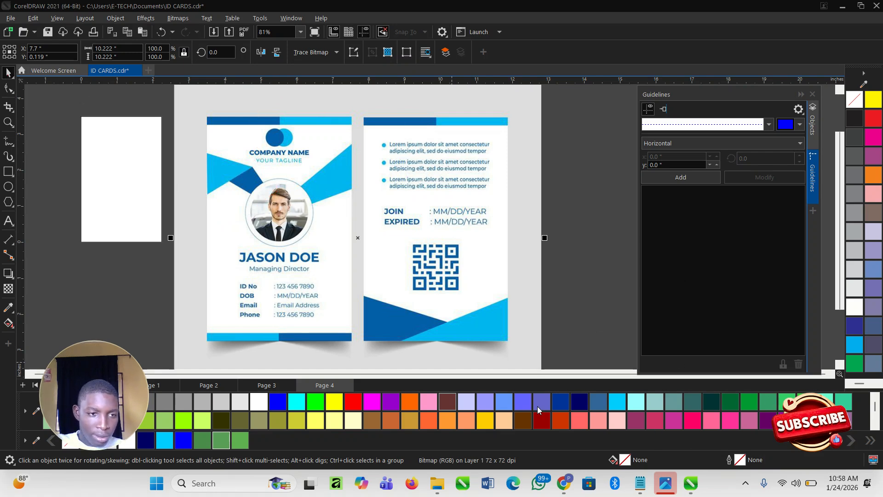
Draw a thin horizontal rectangle about 1.57 by 0.23 inches across the page's upper-left corner, overlapping the edges
{"action": "scroll", "coordinate": [281, 199], "scroll_direction": "down", "scroll_amount": 2}
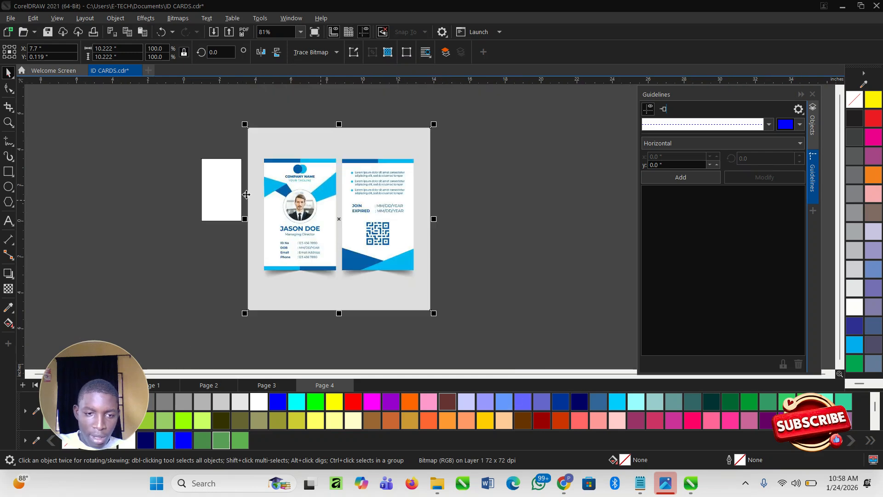
{"action": "scroll", "coordinate": [198, 190], "scroll_direction": "up", "scroll_amount": 2}
{"action": "left_click", "coordinate": [207, 188]}
{"action": "scroll", "coordinate": [212, 186], "scroll_direction": "up", "scroll_amount": 1}
{"action": "key", "text": "F6"}
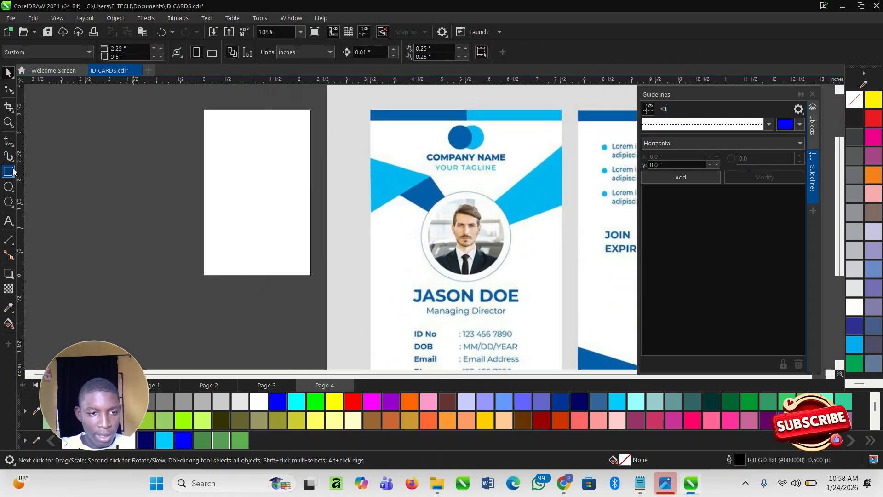
{"action": "scroll", "coordinate": [175, 113], "scroll_direction": "up", "scroll_amount": 1}
{"action": "left_click_drag", "start_coordinate": [179, 104], "coordinate": [278, 119]}
{"action": "key", "text": "space"}
Fill the thin rectangle with the dark blue sampled from the reference card's top bar
{"action": "left_click", "coordinate": [9, 307]}
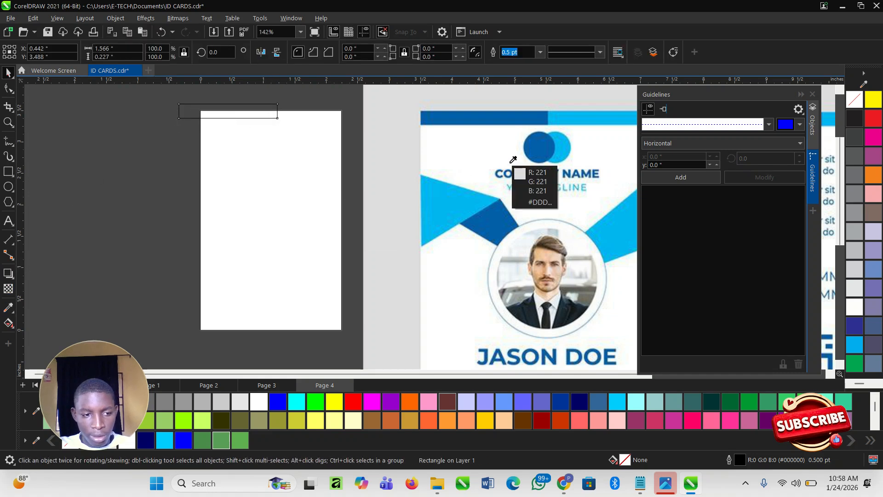
{"action": "left_click", "coordinate": [470, 118]}
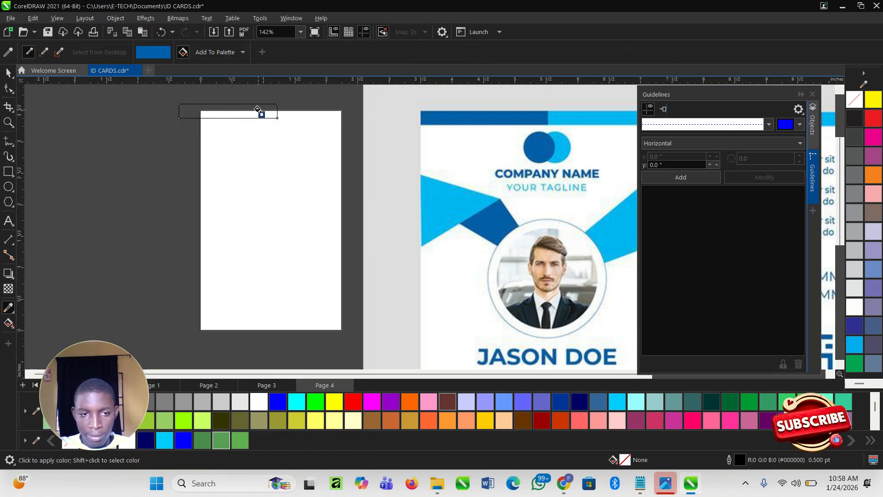
{"action": "left_click", "coordinate": [259, 113]}
{"action": "key", "text": "space"}
{"action": "left_click", "coordinate": [199, 115]}
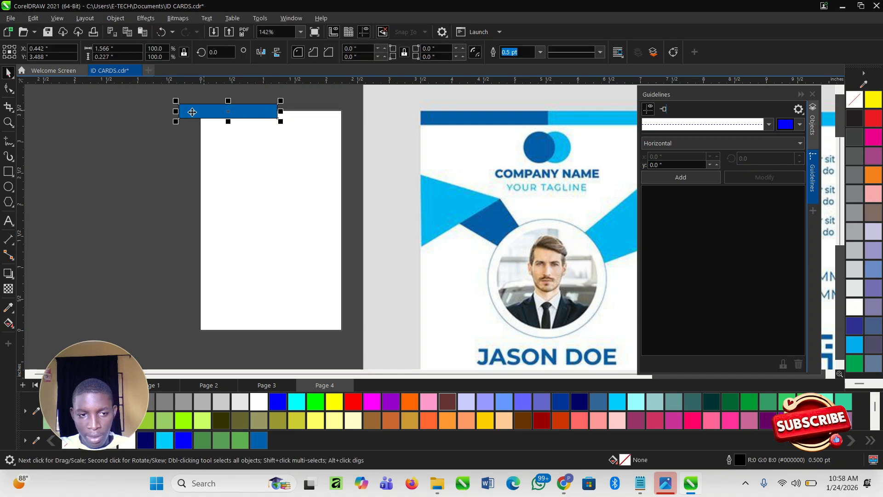
Duplicate the dark blue bar alongside the original across the page top and fill the copy with the reference bar's light blue
{"action": "left_click_drag", "start_coordinate": [189, 111], "coordinate": [284, 112]}
{"action": "right_click", "coordinate": [284, 111]}
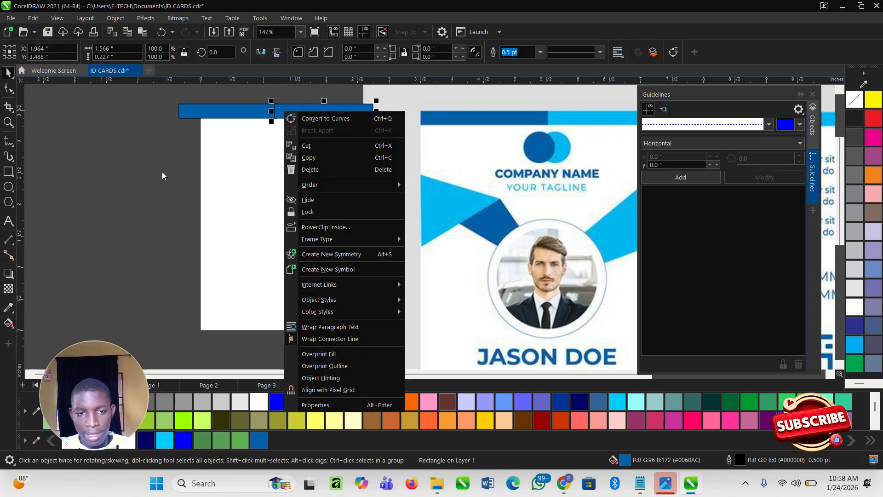
{"action": "left_click", "coordinate": [123, 177]}
{"action": "left_click", "coordinate": [9, 308]}
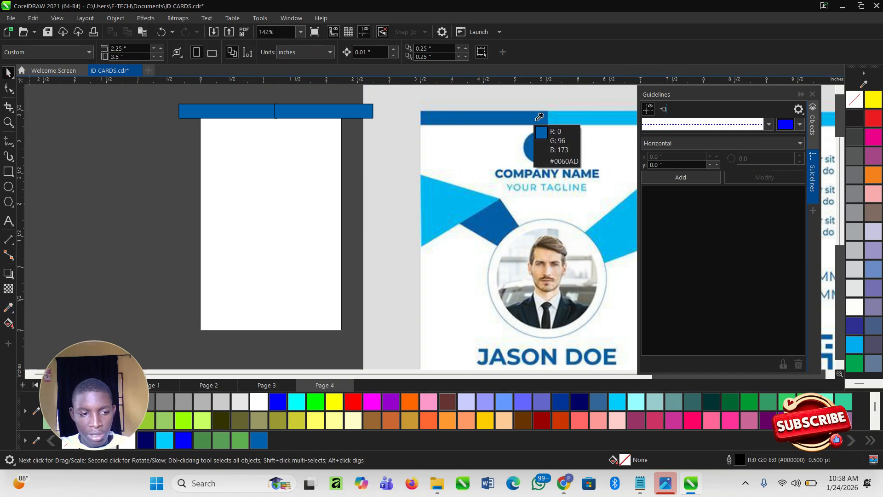
{"action": "left_click", "coordinate": [570, 118]}
{"action": "left_click", "coordinate": [340, 114]}
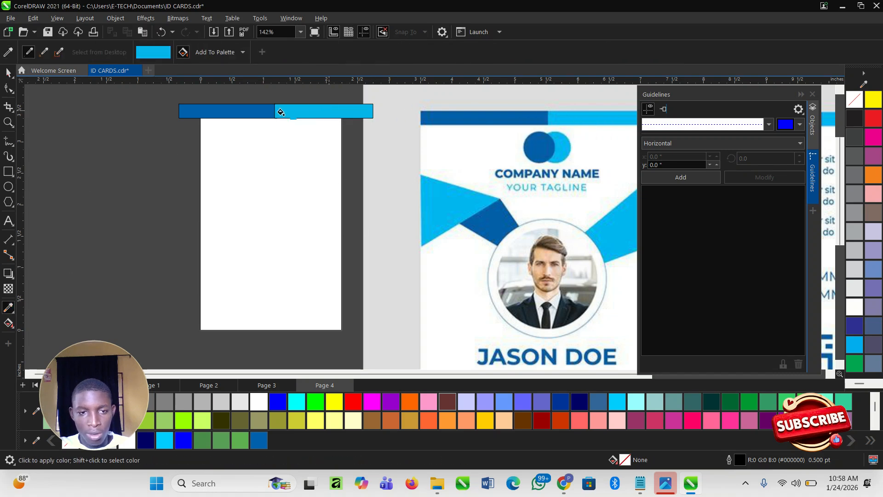
Remove the outline from both the dark blue and light blue top bars
{"action": "key", "text": "space"}
{"action": "scroll", "coordinate": [157, 89], "scroll_direction": "down", "scroll_amount": 2}
{"action": "left_click_drag", "start_coordinate": [137, 100], "coordinate": [313, 146]}
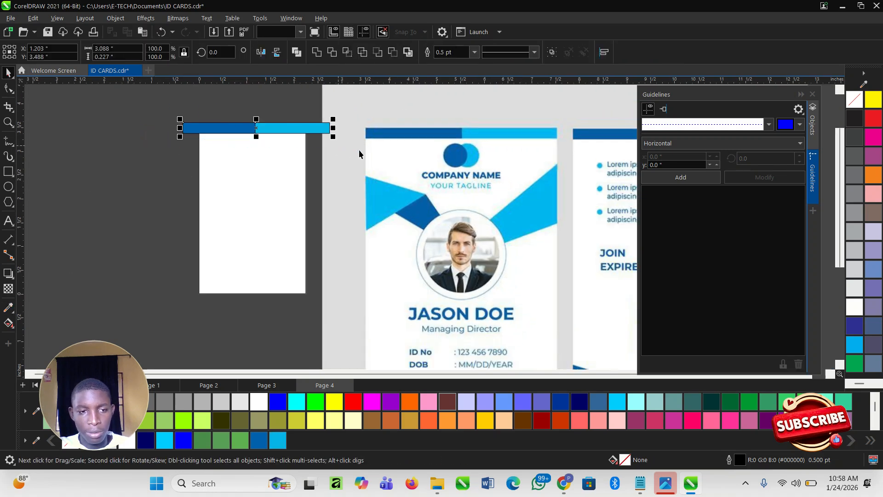
{"action": "left_click", "coordinate": [474, 52]}
{"action": "left_click", "coordinate": [450, 62]}
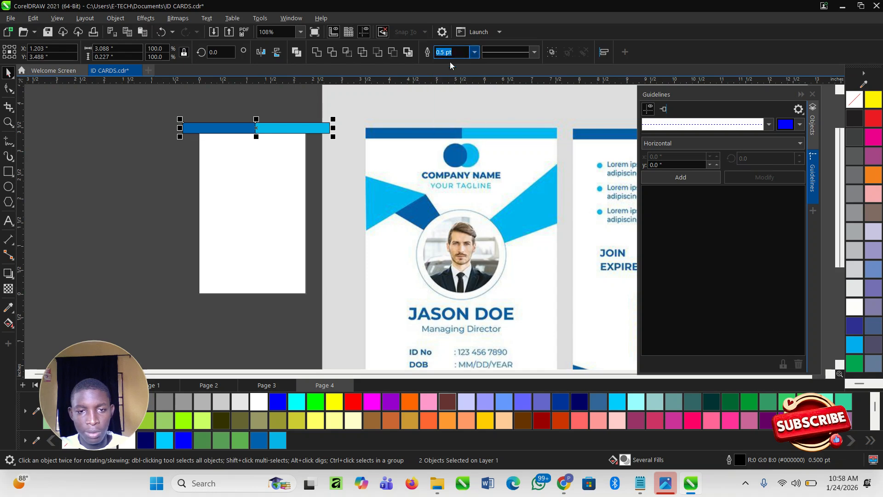
{"action": "left_click", "coordinate": [123, 168]}
{"action": "scroll", "coordinate": [280, 264], "scroll_direction": "up", "scroll_amount": 1}
{"action": "scroll", "coordinate": [286, 156], "scroll_direction": "down", "scroll_amount": 2}
{"action": "scroll", "coordinate": [435, 310], "scroll_direction": "up", "scroll_amount": 2}
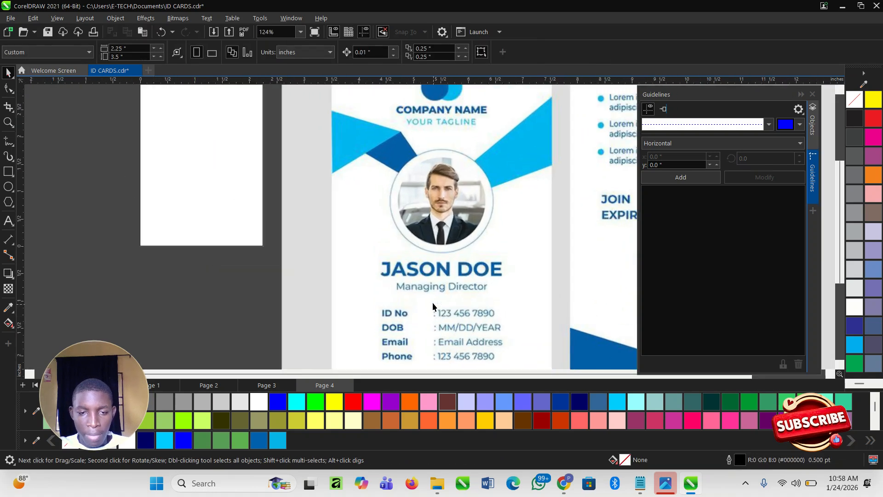
{"action": "scroll", "coordinate": [382, 185], "scroll_direction": "down", "scroll_amount": 2}
{"action": "left_click", "coordinate": [357, 175]}
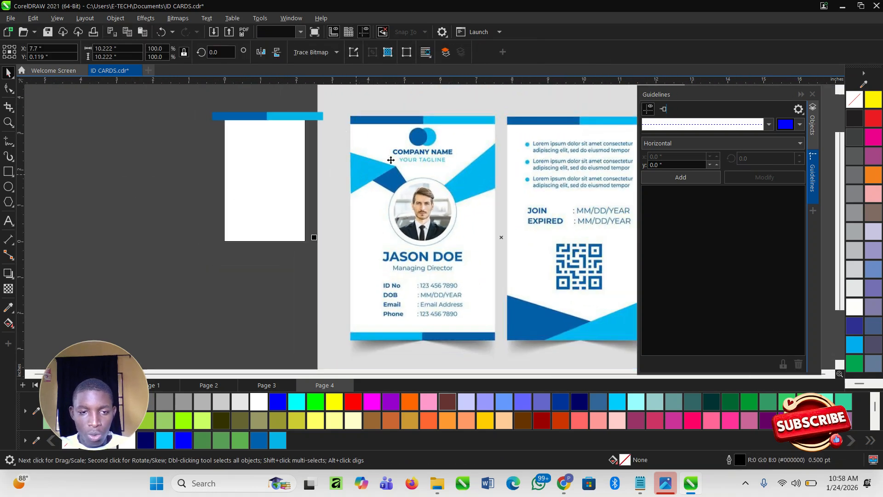
{"action": "scroll", "coordinate": [257, 153], "scroll_direction": "up", "scroll_amount": 2}
{"action": "left_click", "coordinate": [103, 197]}
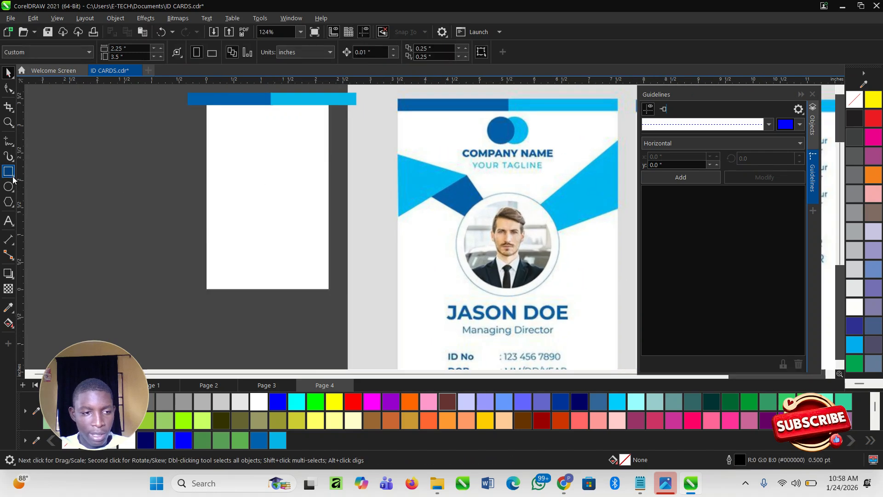
Draw a closed triangle about 1.34 by 1.35 inches with the Pen tool, overlapping the page's left edge below the top bar
{"action": "left_click", "coordinate": [12, 144]}
{"action": "left_click", "coordinate": [40, 179]}
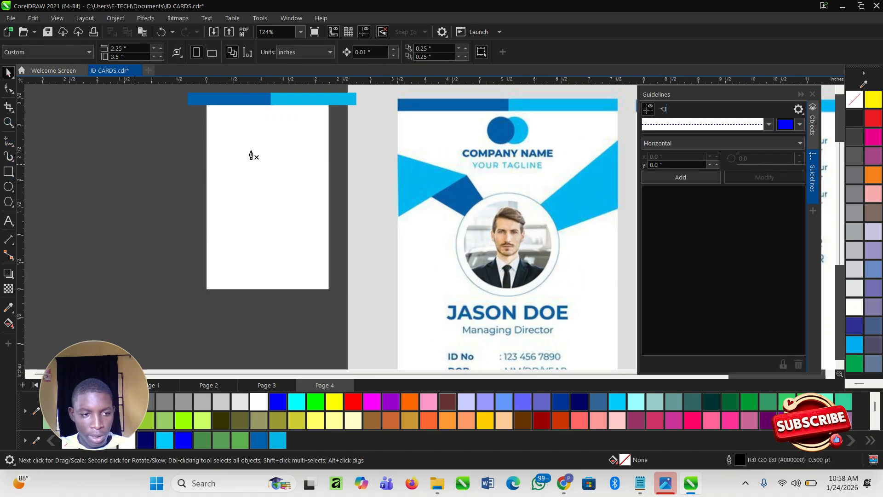
{"action": "scroll", "coordinate": [214, 179], "scroll_direction": "up", "scroll_amount": 1}
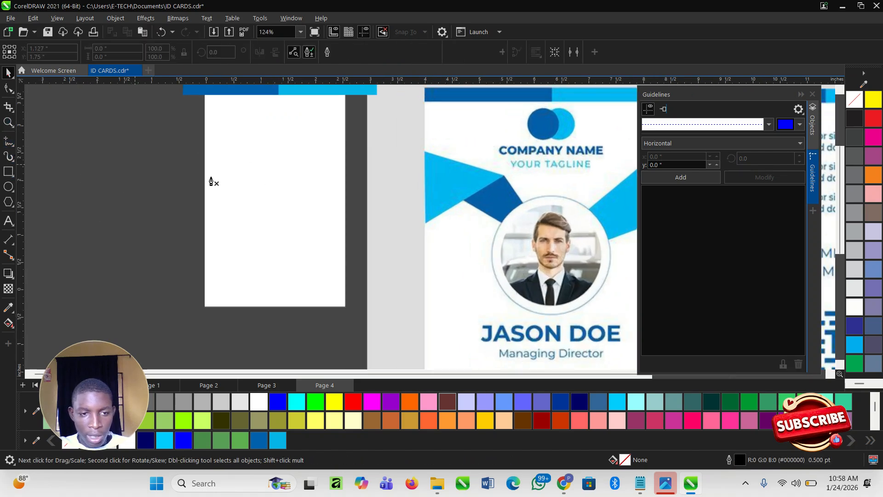
{"action": "left_click", "coordinate": [192, 126]}
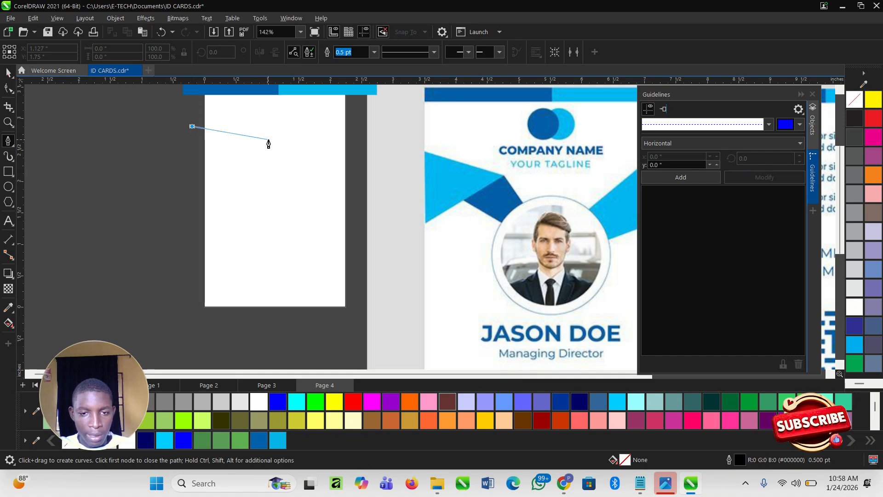
{"action": "left_click", "coordinate": [267, 157]}
{"action": "left_click", "coordinate": [183, 212]}
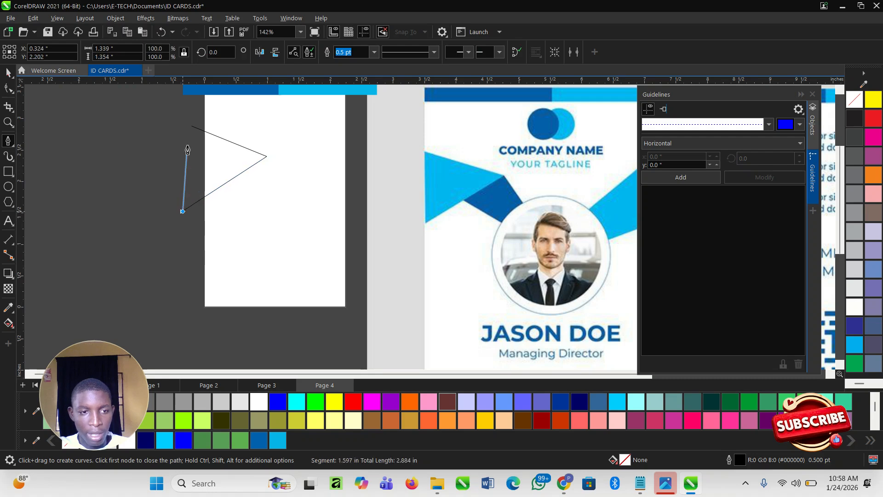
{"action": "left_click", "coordinate": [192, 129]}
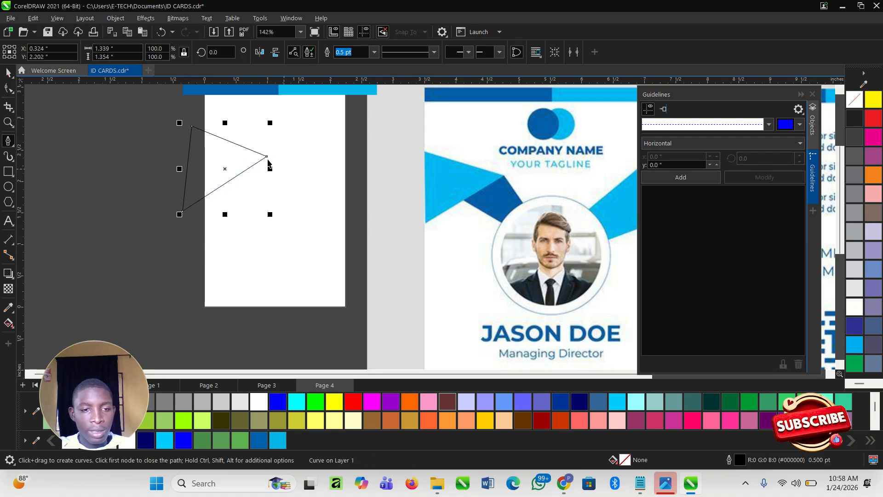
{"action": "key", "text": "space"}
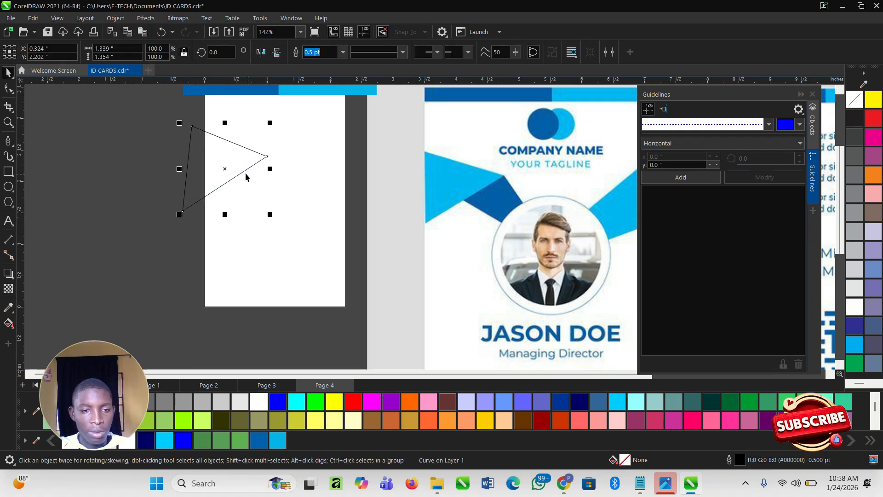
Move the triangle's right corner node inwards, narrowing the triangle to about 1.16 inches
{"action": "key", "text": "space"}
{"action": "left_click", "coordinate": [9, 88]}
{"action": "scroll", "coordinate": [274, 158], "scroll_direction": "up", "scroll_amount": 1}
{"action": "left_click_drag", "start_coordinate": [261, 157], "coordinate": [251, 155]}
{"action": "key", "text": "space"}
{"action": "key", "text": "space"}
Draw a closed shape about 0.85 by 0.94 inches with the Pen tool, running from the triangle's lower edge and right corner towards the page centre
{"action": "left_click", "coordinate": [9, 142]}
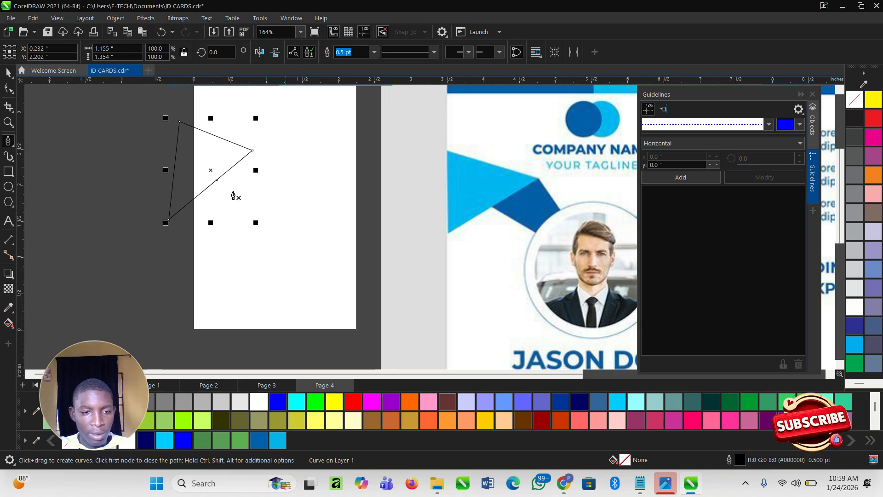
{"action": "left_click", "coordinate": [216, 179]}
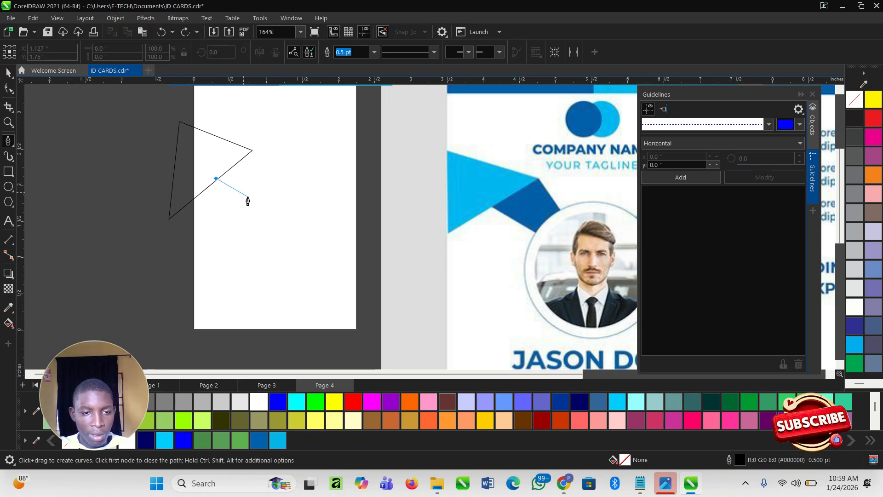
{"action": "left_click", "coordinate": [276, 218]}
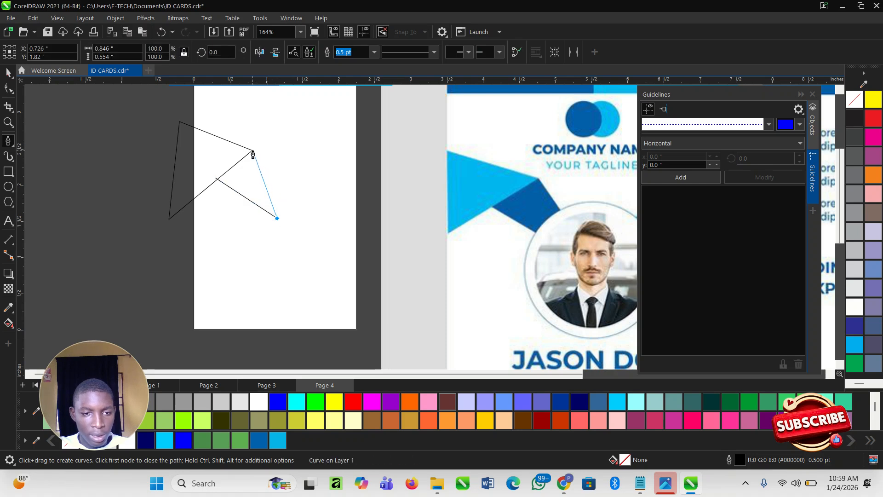
{"action": "left_click", "coordinate": [253, 151]}
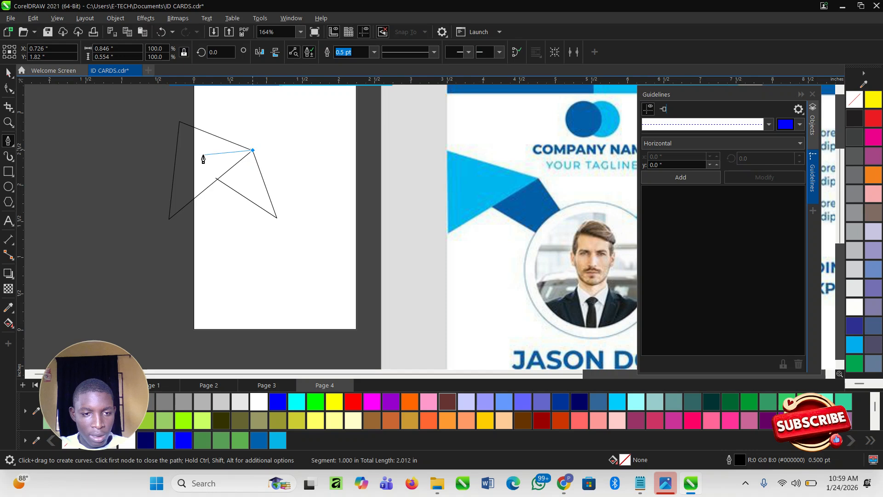
{"action": "double_click", "coordinate": [217, 183]}
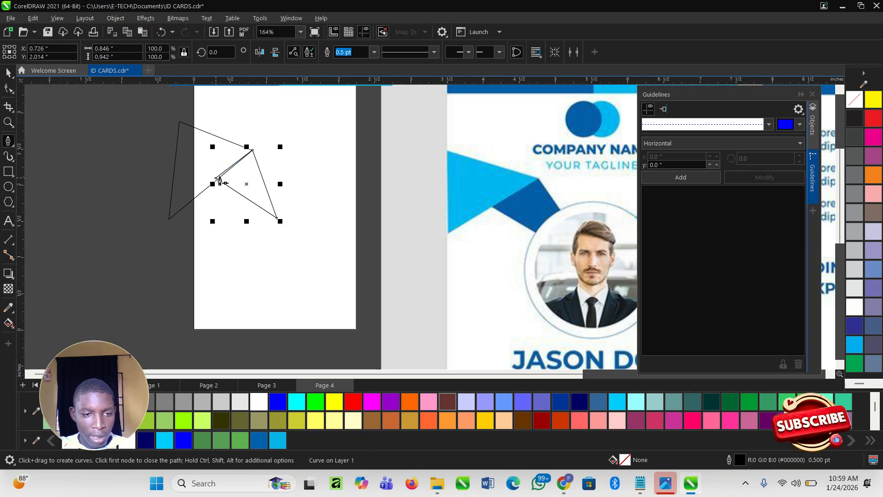
{"action": "key", "text": "space"}
{"action": "scroll", "coordinate": [236, 175], "scroll_direction": "up", "scroll_amount": 2}
{"action": "scroll", "coordinate": [229, 241], "scroll_direction": "down", "scroll_amount": 3}
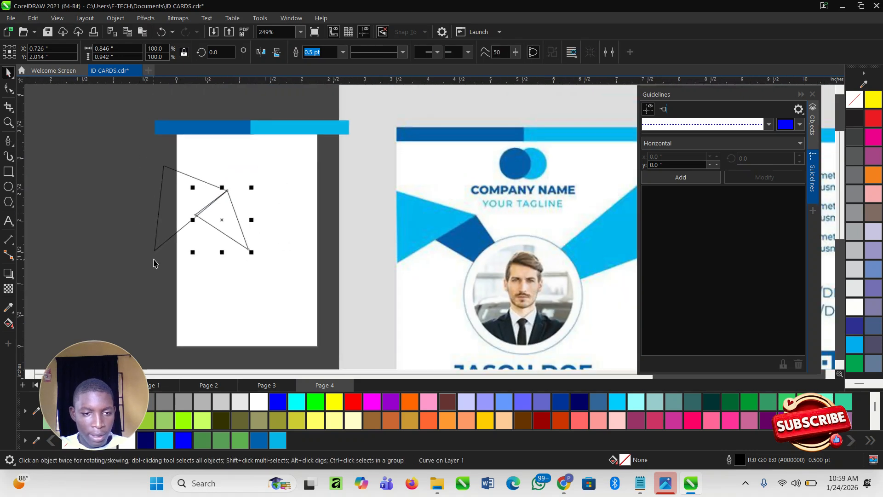
Fill the large triangle with the light blue and the smaller shape with the dark blue sampled from the reference card's matching shapes
{"action": "left_click", "coordinate": [8, 307]}
{"action": "left_click", "coordinate": [440, 206]}
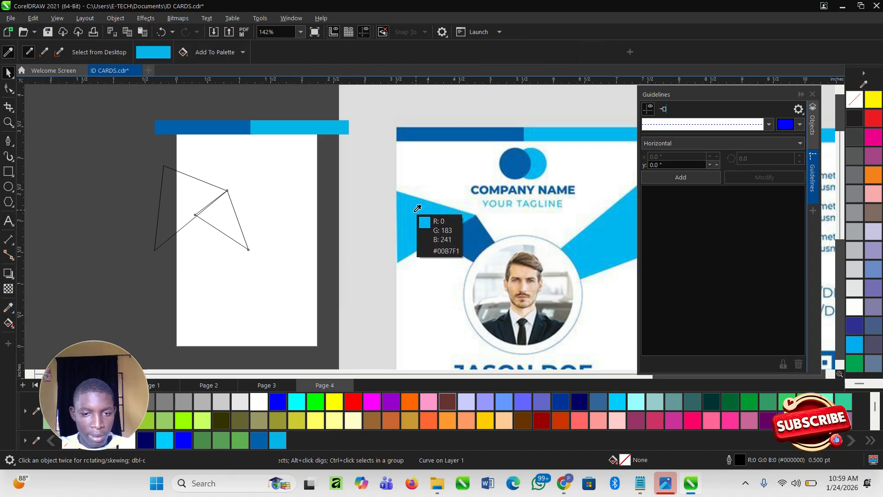
{"action": "left_click", "coordinate": [207, 198]}
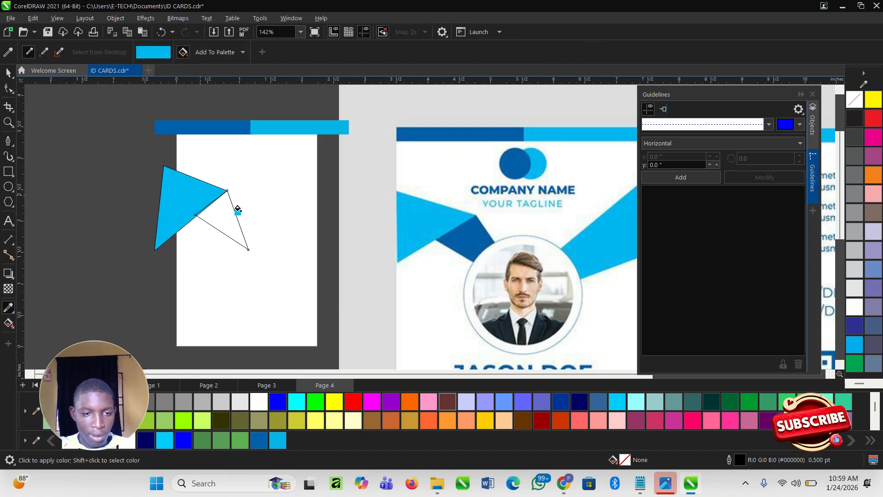
{"action": "left_click", "coordinate": [440, 240]}
{"action": "left_click", "coordinate": [228, 225]}
{"action": "key", "text": "space"}
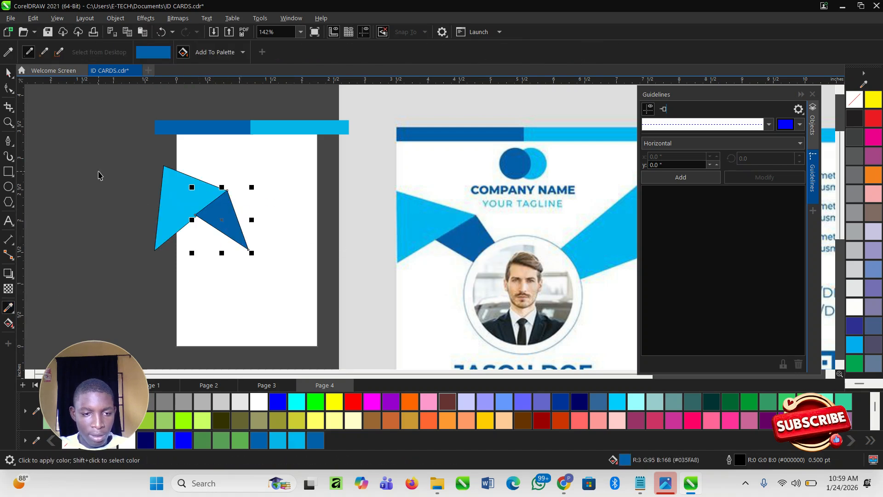
Remove the outline from both the light blue triangle and the dark blue shape
{"action": "left_click", "coordinate": [102, 171]}
{"action": "left_click_drag", "start_coordinate": [118, 155], "coordinate": [281, 281]}
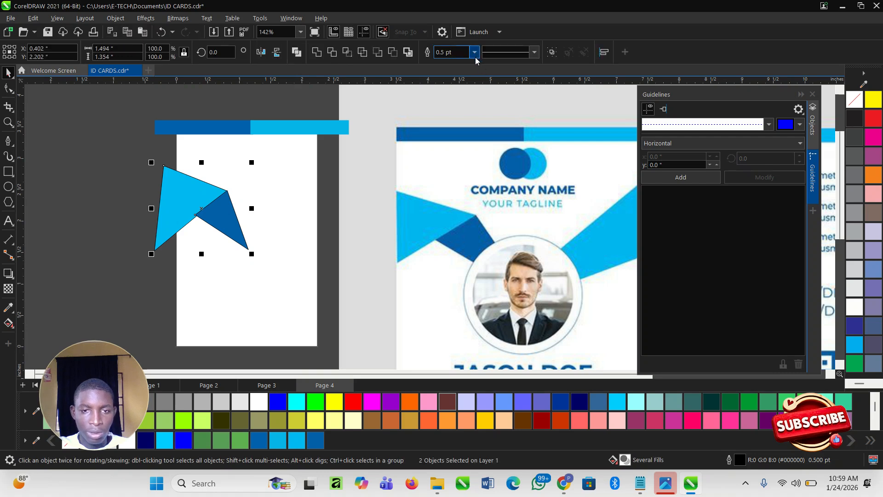
{"action": "left_click", "coordinate": [474, 52]}
{"action": "left_click", "coordinate": [449, 62]}
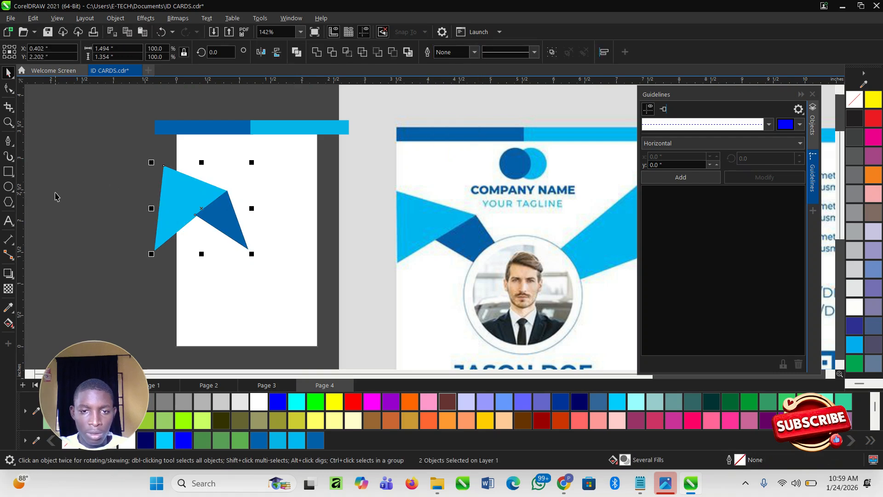
{"action": "left_click", "coordinate": [73, 207]}
Draw a circle about 1.21 inches in diameter and position it over the dark blue shape's lower tip
{"action": "scroll", "coordinate": [216, 220], "scroll_direction": "up", "scroll_amount": 2}
{"action": "scroll", "coordinate": [203, 180], "scroll_direction": "down", "scroll_amount": 2}
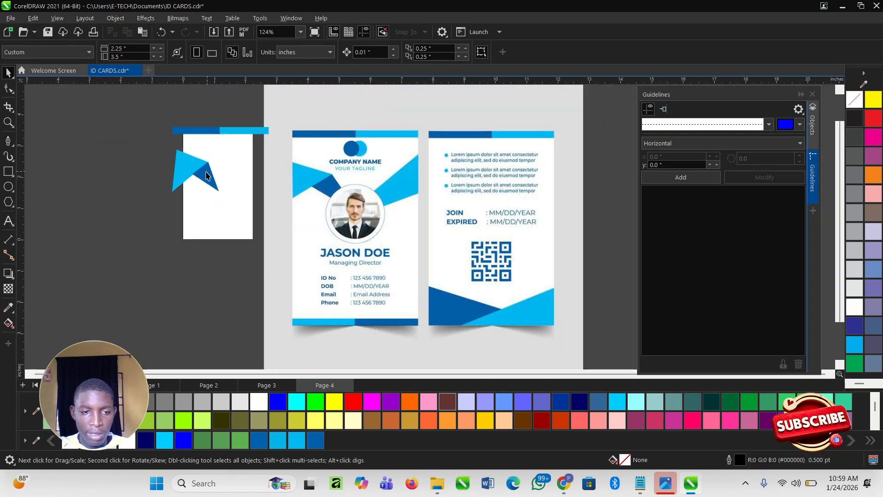
{"action": "left_click", "coordinate": [214, 186]}
{"action": "scroll", "coordinate": [216, 184], "scroll_direction": "up", "scroll_amount": 1}
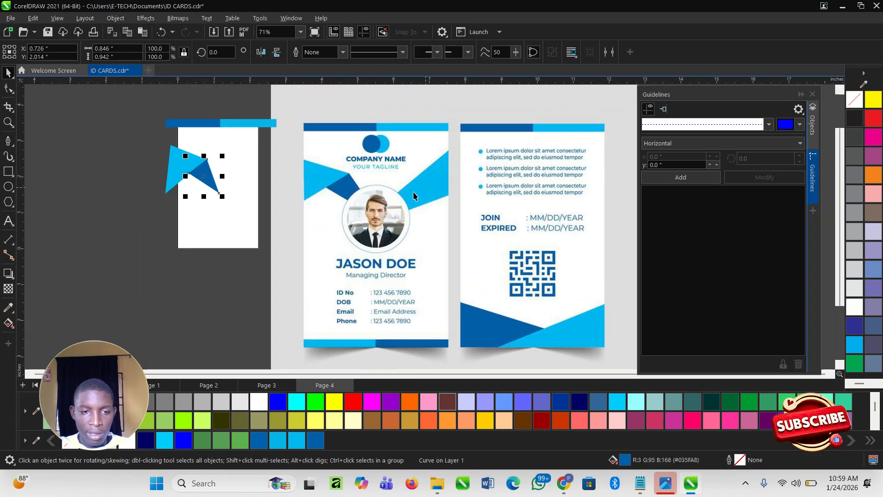
{"action": "scroll", "coordinate": [214, 152], "scroll_direction": "up", "scroll_amount": 2}
{"action": "left_click", "coordinate": [8, 187]}
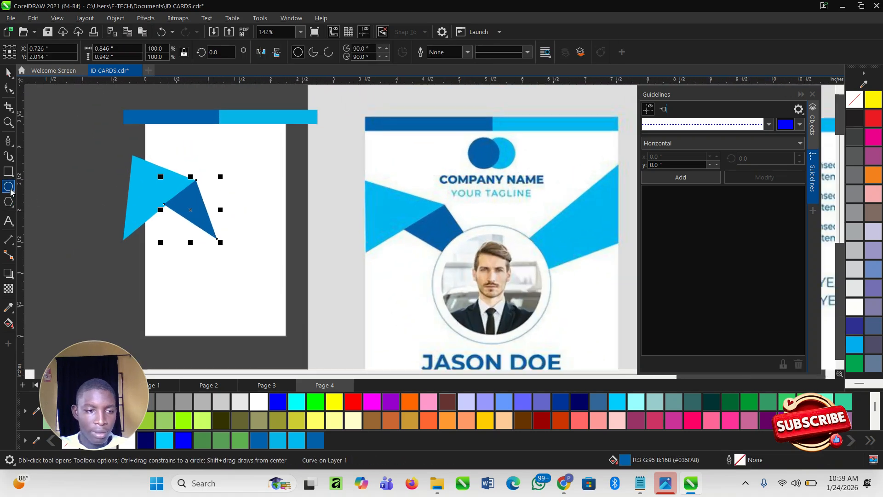
{"action": "left_click_drag", "start_coordinate": [192, 198], "coordinate": [268, 275]}
{"action": "scroll", "coordinate": [220, 220], "scroll_direction": "up", "scroll_amount": 1}
{"action": "key", "text": "space"}
{"action": "mouse_move", "coordinate": [243, 219]}
{"action": "left_mouse_down"}
{"action": "mouse_move", "coordinate": [227, 213]}
{"action": "mouse_move", "coordinate": [229, 203]}
{"action": "left_mouse_up"}
{"action": "scroll", "coordinate": [227, 202], "scroll_direction": "up", "scroll_amount": 2}
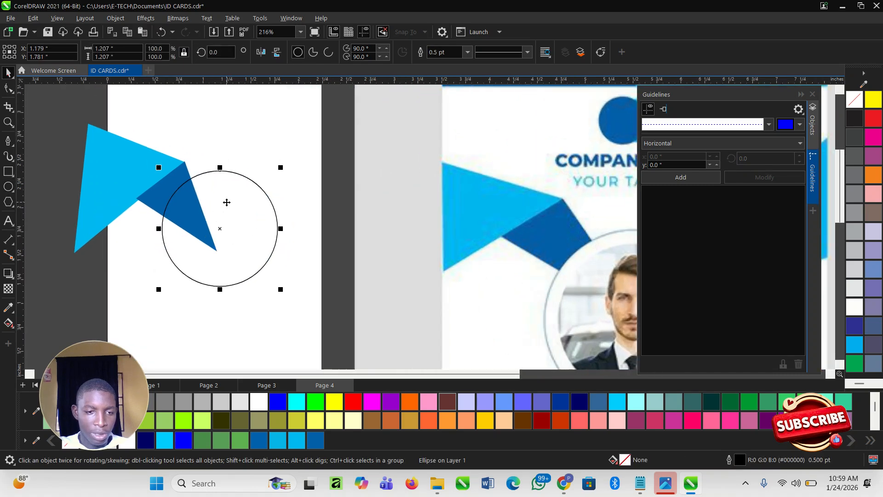
Shrink the circle to about 1.02 inches in diameter and keep it centred around the dark blue shape's tip
{"action": "left_click", "coordinate": [227, 202]}
{"action": "scroll", "coordinate": [224, 195], "scroll_direction": "down", "scroll_amount": 2}
{"action": "left_click", "coordinate": [314, 207]}
{"action": "left_click", "coordinate": [240, 190]}
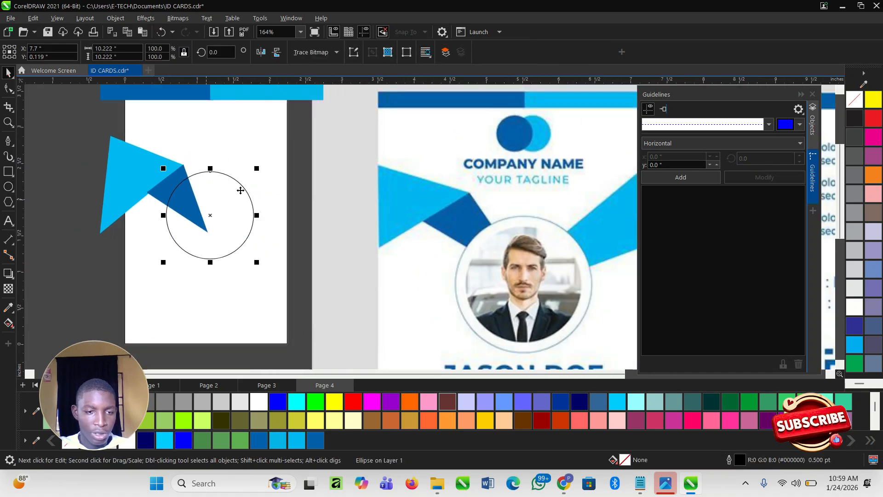
{"action": "left_click_drag", "start_coordinate": [258, 170], "coordinate": [252, 176]}
{"action": "left_click_drag", "start_coordinate": [224, 203], "coordinate": [222, 199]}
{"action": "scroll", "coordinate": [225, 198], "scroll_direction": "down", "scroll_amount": 1}
{"action": "key", "text": "Escape"}
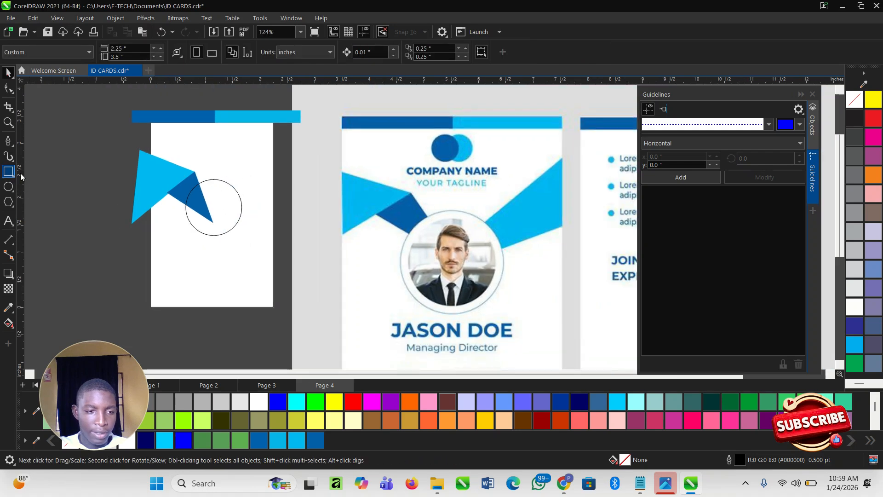
{"action": "left_click_drag", "start_coordinate": [216, 221], "coordinate": [209, 270]}
{"action": "key", "text": "ctrl+z"}
Draw a closed four-sided shape about 1.5 by 1.14 inches with the Pen tool, from inside the circle to beyond the page's right edge
{"action": "left_click", "coordinate": [7, 144]}
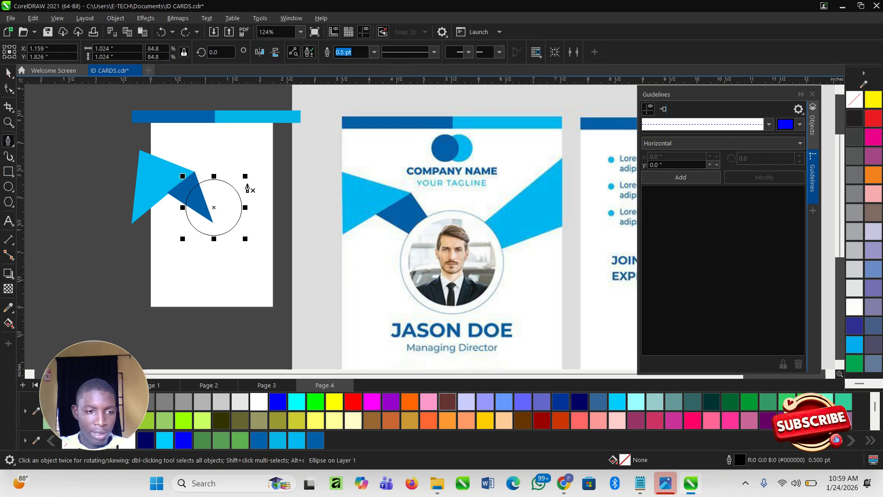
{"action": "left_click", "coordinate": [212, 201]}
{"action": "left_click", "coordinate": [294, 157]}
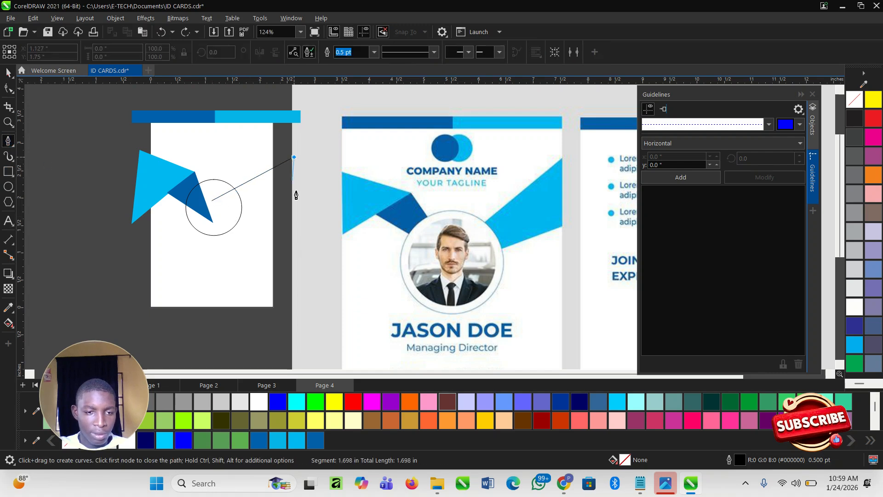
{"action": "double_click", "coordinate": [291, 218]}
{"action": "left_click", "coordinate": [294, 197]}
{"action": "left_click", "coordinate": [220, 218]}
{"action": "left_click", "coordinate": [213, 201]}
{"action": "scroll", "coordinate": [213, 208], "scroll_direction": "up", "scroll_amount": 1}
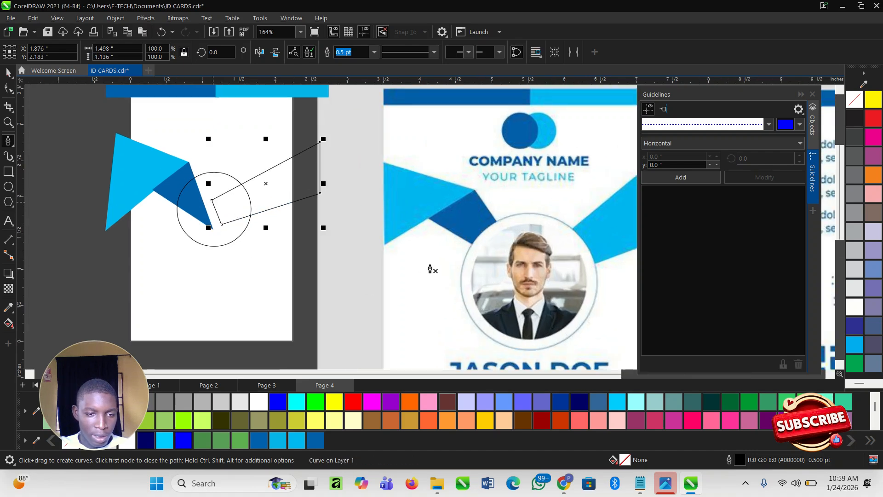
Fill the four-sided shape with the sampled light blue and move the circle off the page onto the reference card
{"action": "left_click", "coordinate": [297, 441]}
{"action": "scroll", "coordinate": [248, 308], "scroll_direction": "down", "scroll_amount": 1}
{"action": "key", "text": "space"}
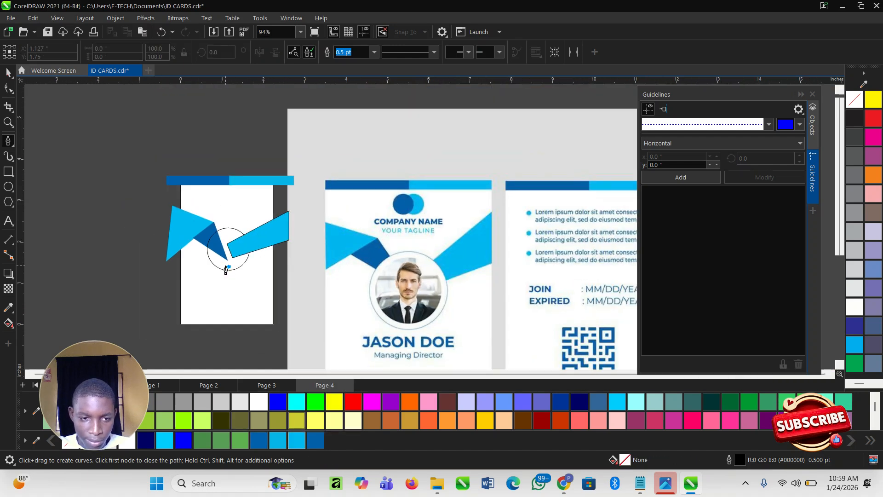
{"action": "left_click", "coordinate": [221, 262]}
{"action": "left_click_drag", "start_coordinate": [220, 262], "coordinate": [371, 246]}
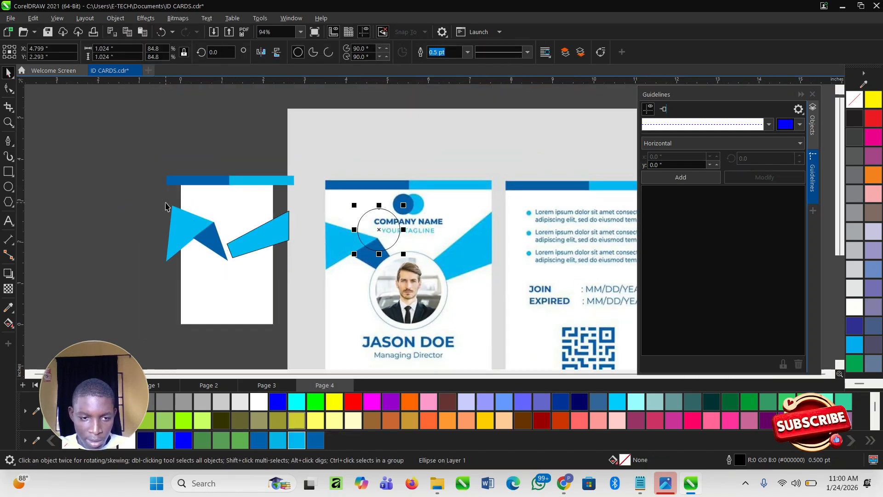
PowerClip the two top bars and the three blue shapes inside the page-sized white rectangle
{"action": "scroll", "coordinate": [165, 206], "scroll_direction": "up", "scroll_amount": 2}
{"action": "left_click_drag", "start_coordinate": [119, 119], "coordinate": [391, 301]}
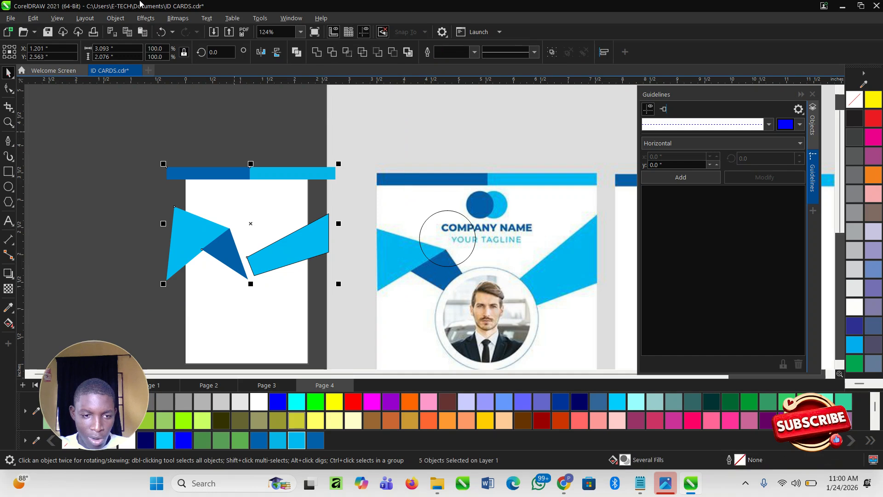
{"action": "left_click", "coordinate": [122, 22]}
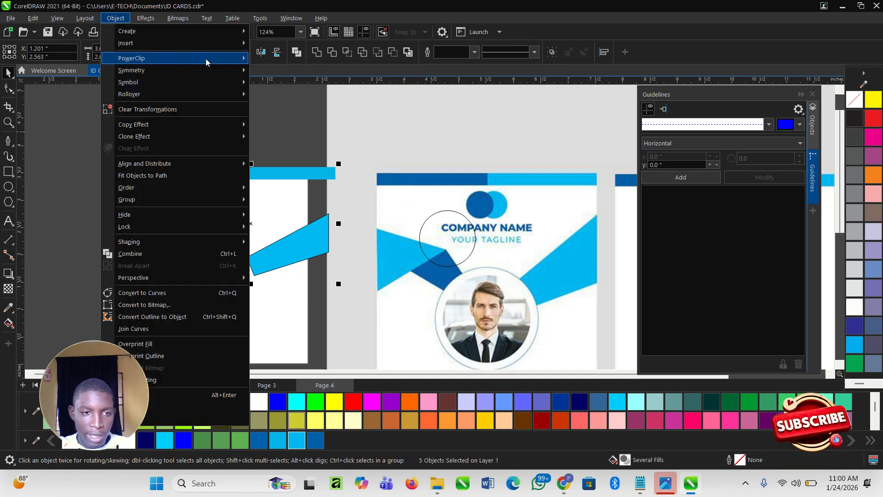
{"action": "mouse_move", "coordinate": [207, 59]}
{"action": "left_click", "coordinate": [291, 60]}
{"action": "left_click", "coordinate": [250, 311]}
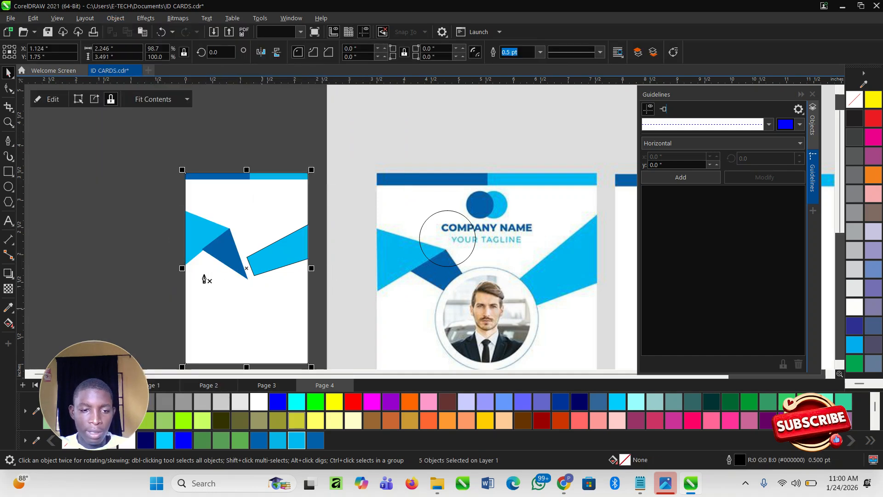
{"action": "left_click", "coordinate": [138, 259]}
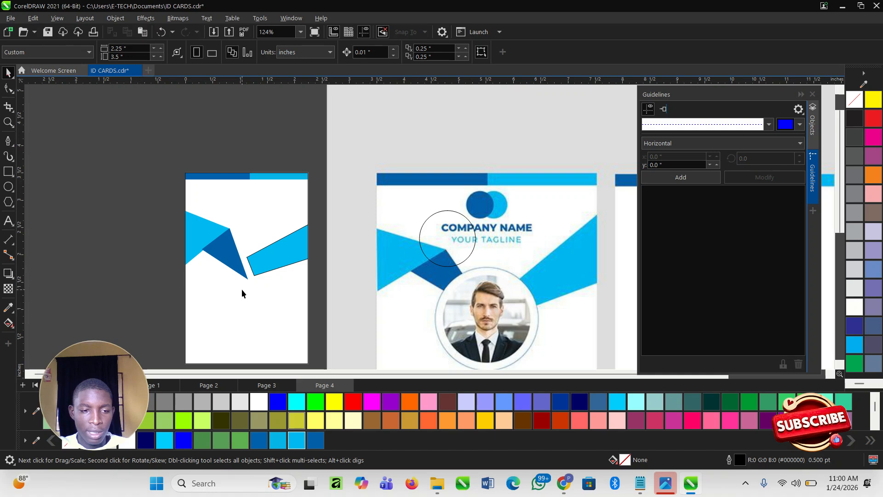
Remove the outline from the right light blue shape inside the PowerClip and finish editing its contents
{"action": "double_click", "coordinate": [241, 293]}
{"action": "scroll", "coordinate": [276, 274], "scroll_direction": "up", "scroll_amount": 1}
{"action": "left_click", "coordinate": [274, 242]}
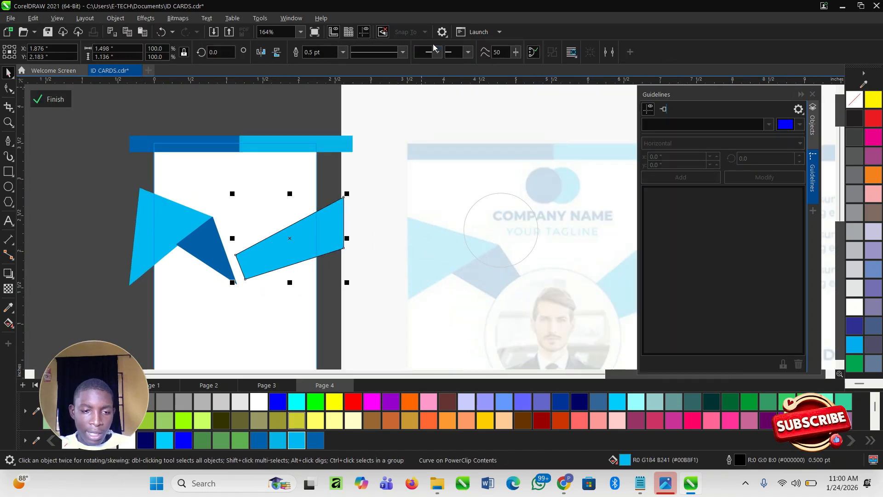
{"action": "left_click", "coordinate": [343, 52]}
{"action": "left_click", "coordinate": [313, 64]}
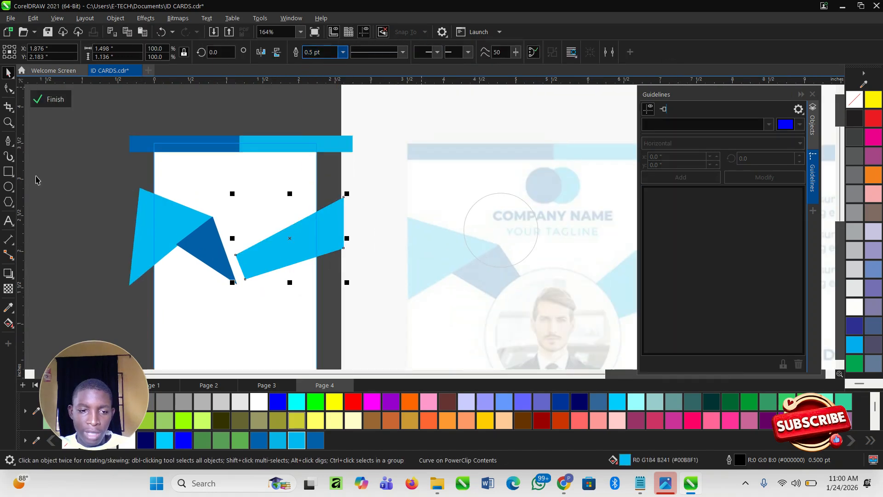
{"action": "left_click", "coordinate": [50, 101]}
{"action": "left_click", "coordinate": [72, 138]}
{"action": "scroll", "coordinate": [164, 152], "scroll_direction": "down", "scroll_amount": 1}
Shift all five PowerClip contents down so the two bars' upper edge meets the card's top edge, and finish editing
{"action": "double_click", "coordinate": [197, 209]}
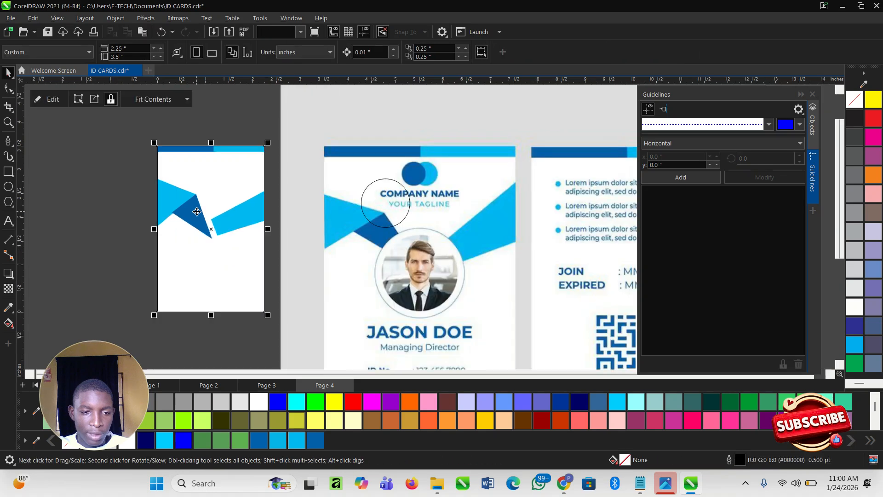
{"action": "left_click_drag", "start_coordinate": [127, 125], "coordinate": [282, 245]}
{"action": "scroll", "coordinate": [296, 246], "scroll_direction": "up", "scroll_amount": 1}
{"action": "scroll", "coordinate": [281, 243], "scroll_direction": "up", "scroll_amount": 1}
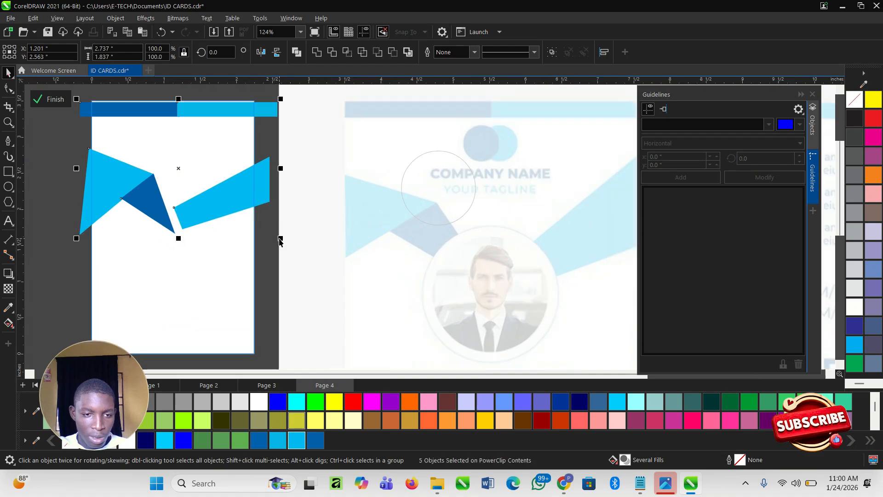
{"action": "left_click", "coordinate": [49, 100]}
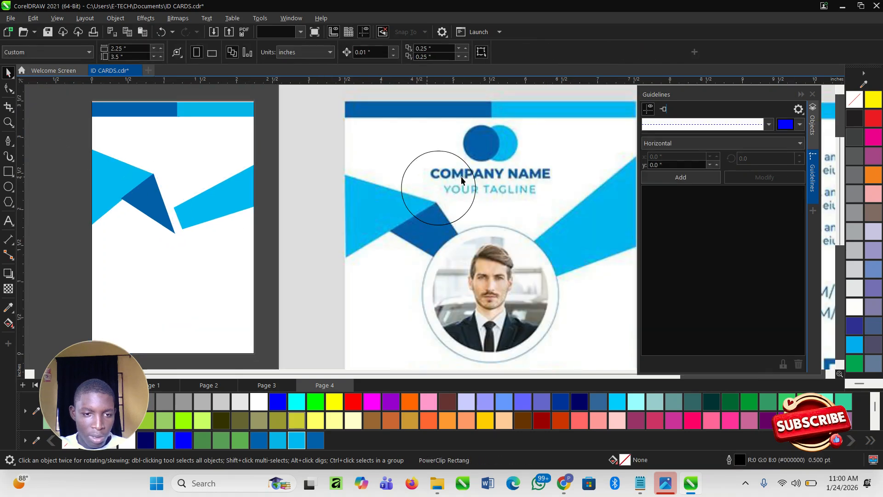
Move the circle onto the card over the inner ends of the blue shapes and fill it with white
{"action": "scroll", "coordinate": [461, 176], "scroll_direction": "down", "scroll_amount": 1}
{"action": "left_click_drag", "start_coordinate": [421, 193], "coordinate": [224, 223]}
{"action": "scroll", "coordinate": [222, 203], "scroll_direction": "up", "scroll_amount": 3}
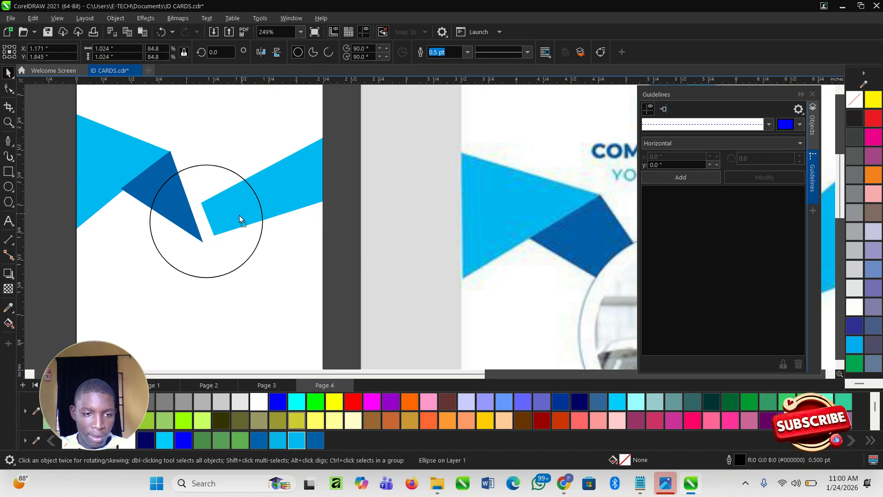
{"action": "scroll", "coordinate": [239, 215], "scroll_direction": "down", "scroll_amount": 2}
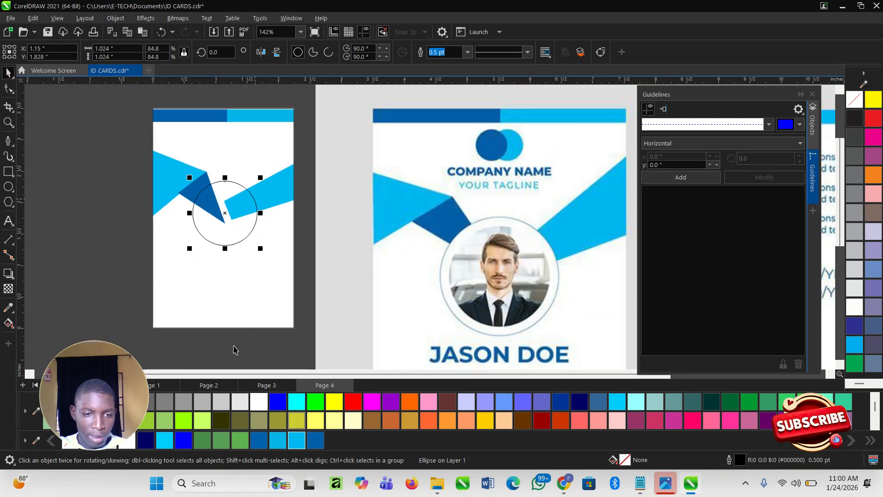
{"action": "left_click", "coordinate": [248, 237]}
{"action": "left_click", "coordinate": [247, 236]}
{"action": "left_click", "coordinate": [267, 399]}
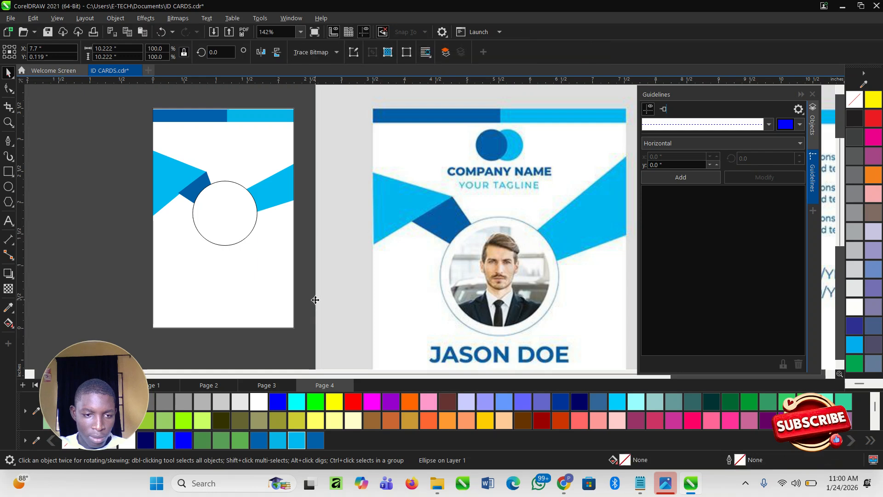
Try a concentric copy of the white circle at about 0.82 inches in diameter and undo it
{"action": "scroll", "coordinate": [223, 205], "scroll_direction": "up", "scroll_amount": 2}
{"action": "left_click_drag", "start_coordinate": [276, 175], "coordinate": [266, 184]}
{"action": "right_click", "coordinate": [266, 184]}
{"action": "scroll", "coordinate": [211, 190], "scroll_direction": "down", "scroll_amount": 2}
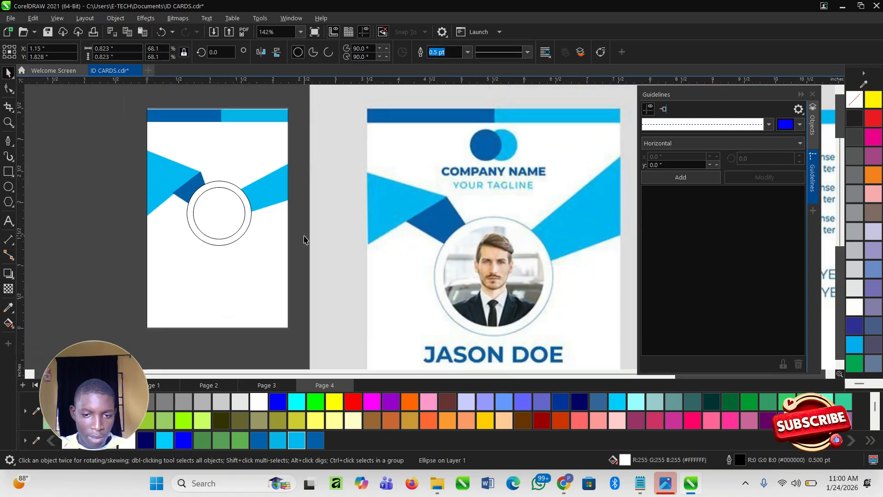
{"action": "key", "text": "ctrl+z"}
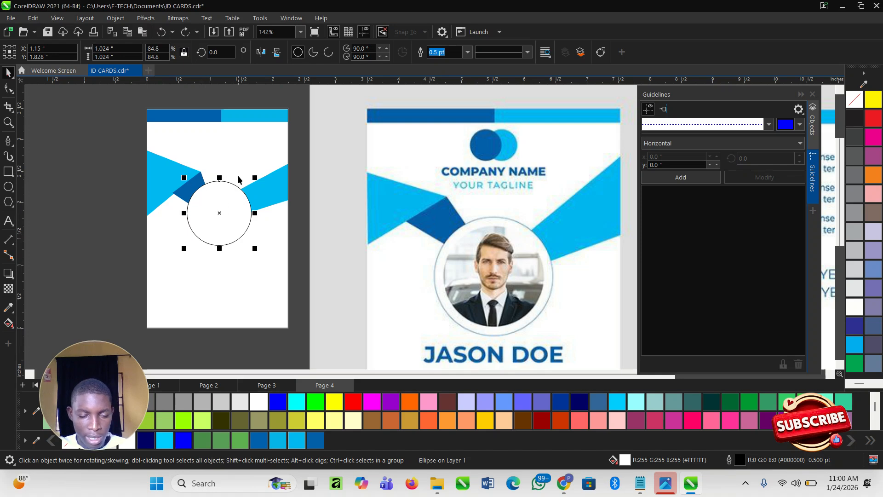
Make a concentric copy of the white circle scaled down to about 0.66 inches in diameter
{"action": "scroll", "coordinate": [231, 207], "scroll_direction": "up", "scroll_amount": 1}
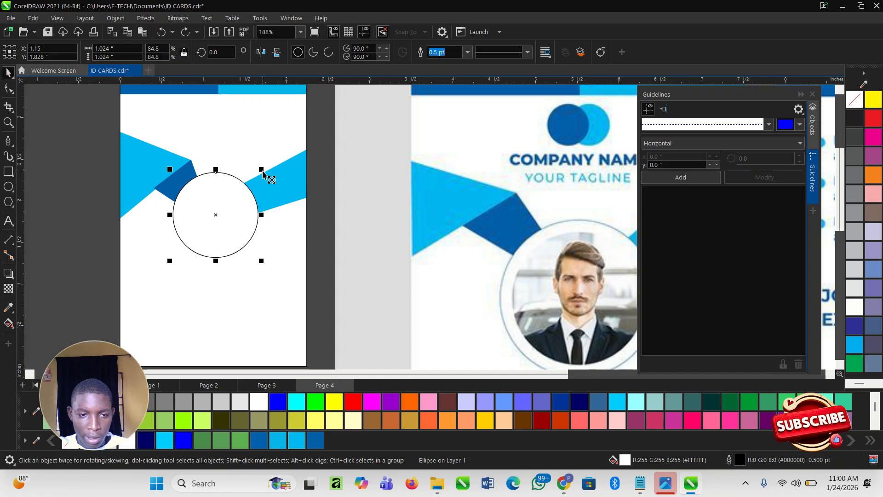
{"action": "left_click_drag", "start_coordinate": [263, 172], "coordinate": [249, 174]}
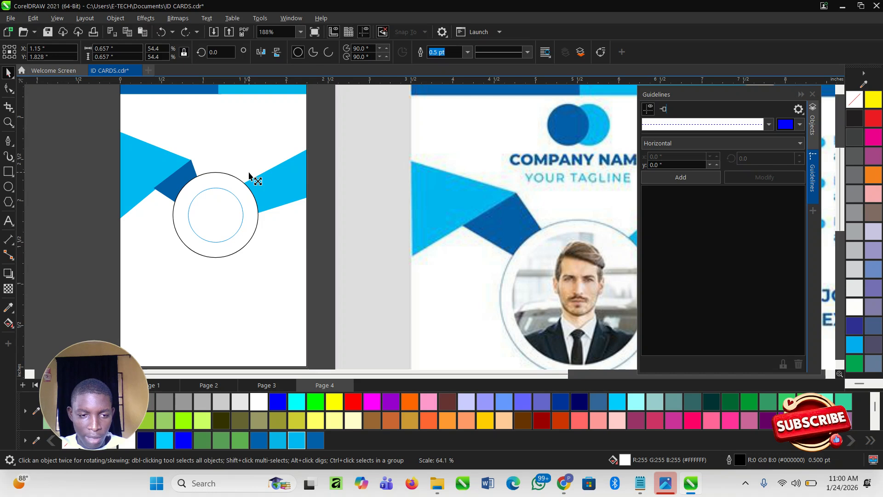
{"action": "left_click_drag", "start_coordinate": [249, 174], "coordinate": [249, 174]}
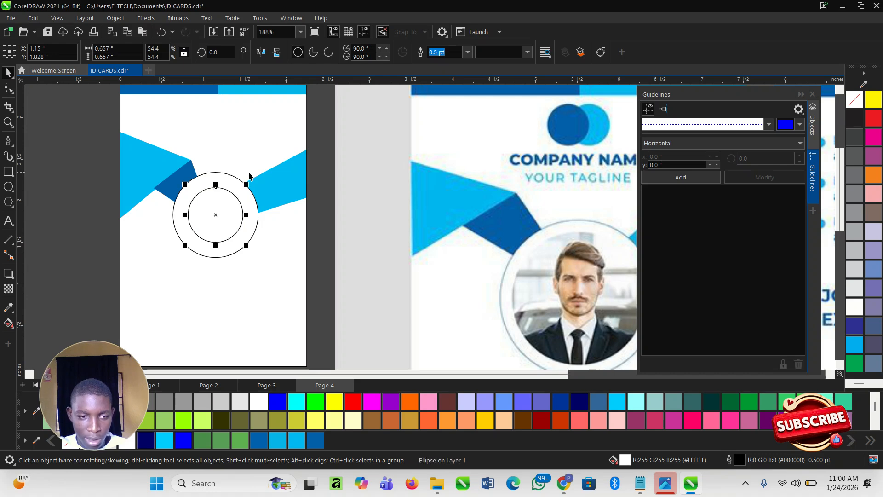
{"action": "scroll", "coordinate": [249, 176], "scroll_direction": "down", "scroll_amount": 2}
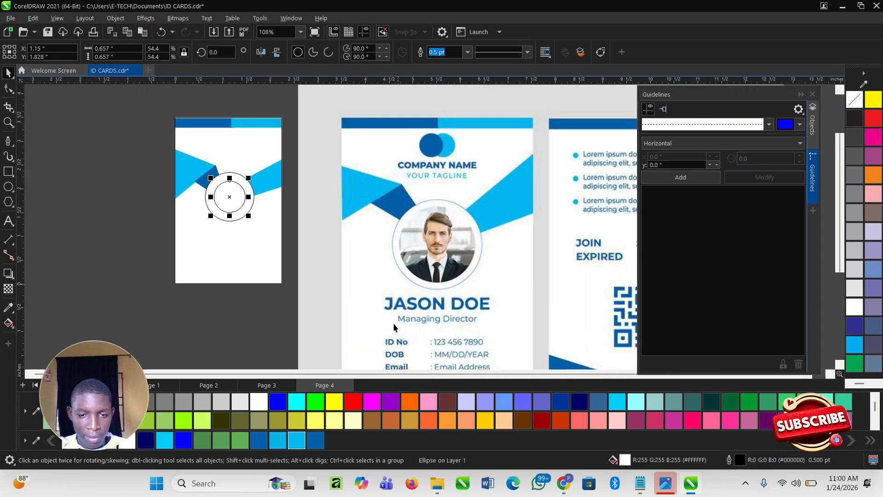
Enlarge the inner circle from its centre to about 0.78 inches in diameter
{"action": "scroll", "coordinate": [256, 291], "scroll_direction": "up", "scroll_amount": 2}
{"action": "scroll", "coordinate": [286, 276], "scroll_direction": "down", "scroll_amount": 2}
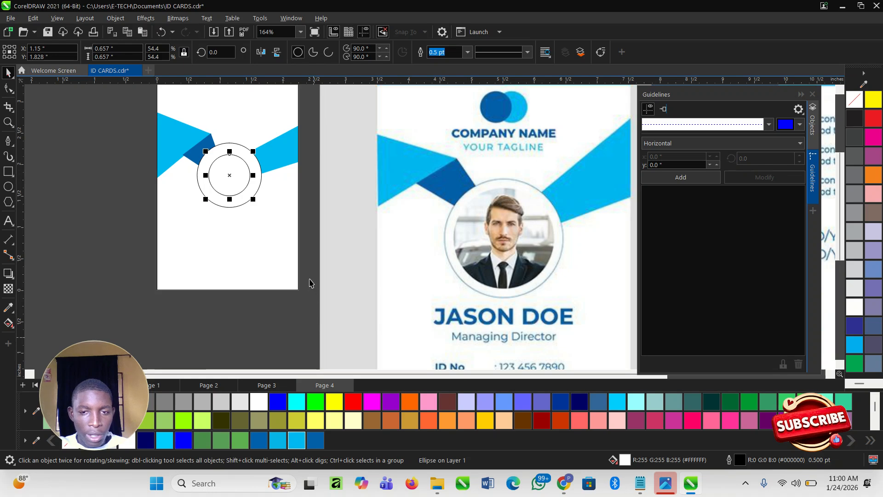
{"action": "scroll", "coordinate": [251, 216], "scroll_direction": "up", "scroll_amount": 2}
{"action": "left_click_drag", "start_coordinate": [270, 159], "coordinate": [271, 154]}
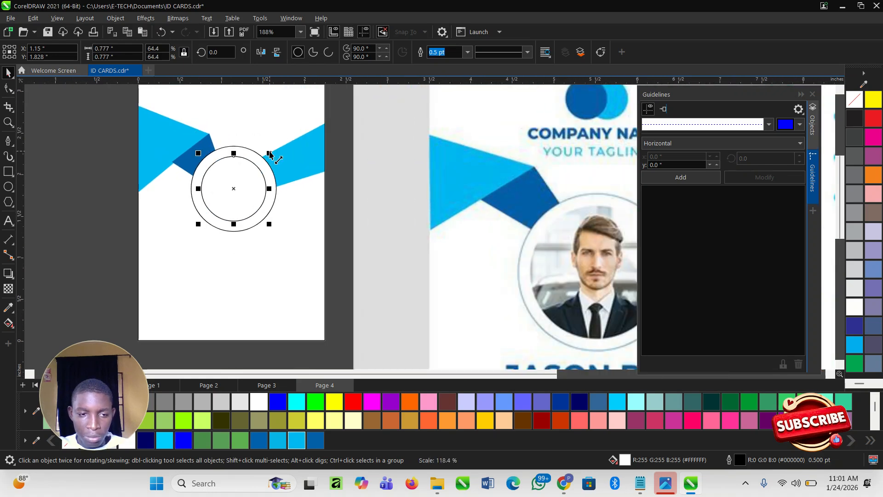
{"action": "scroll", "coordinate": [248, 166], "scroll_direction": "down", "scroll_amount": 2}
{"action": "scroll", "coordinate": [101, 221], "scroll_direction": "up", "scroll_amount": 2}
Add a line of artistic text with the card holder's full name below the circles
{"action": "left_click", "coordinate": [9, 222]}
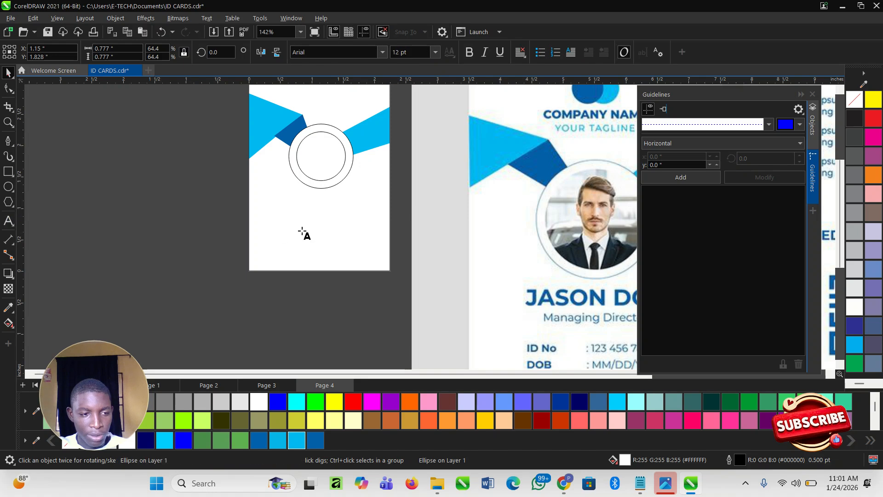
{"action": "scroll", "coordinate": [249, 230], "scroll_direction": "down", "scroll_amount": 1}
{"action": "scroll", "coordinate": [272, 228], "scroll_direction": "up", "scroll_amount": 1}
{"action": "left_click", "coordinate": [254, 214]}
{"action": "type", "text": "a"}
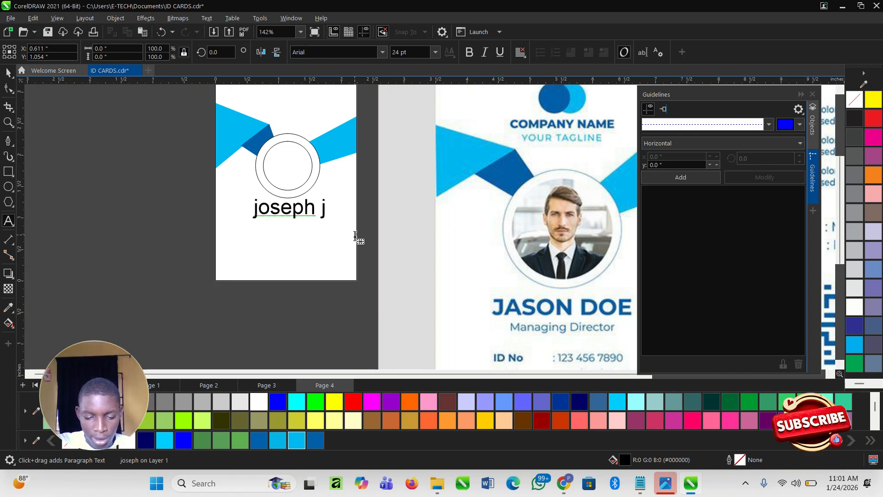
{"action": "type", "text": "ne"}
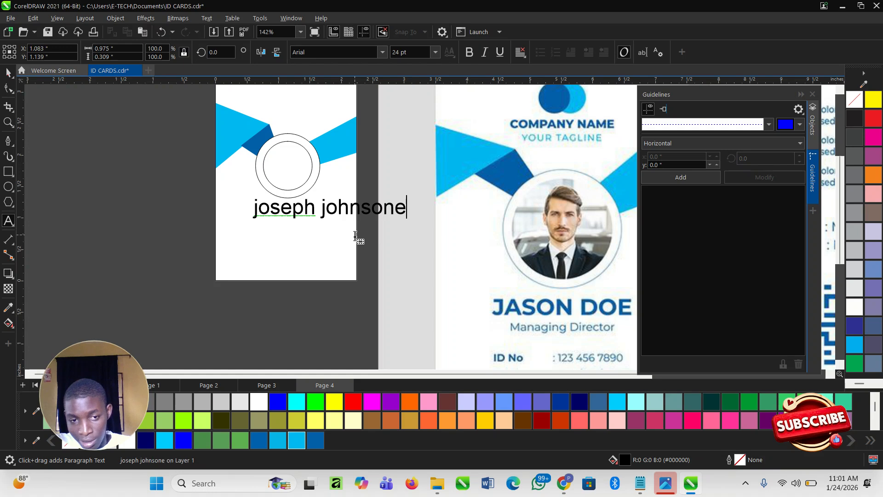
Change the whole name text to uppercase
{"action": "key", "text": "ctrl+a"}
{"action": "key", "text": "shift+F3"}
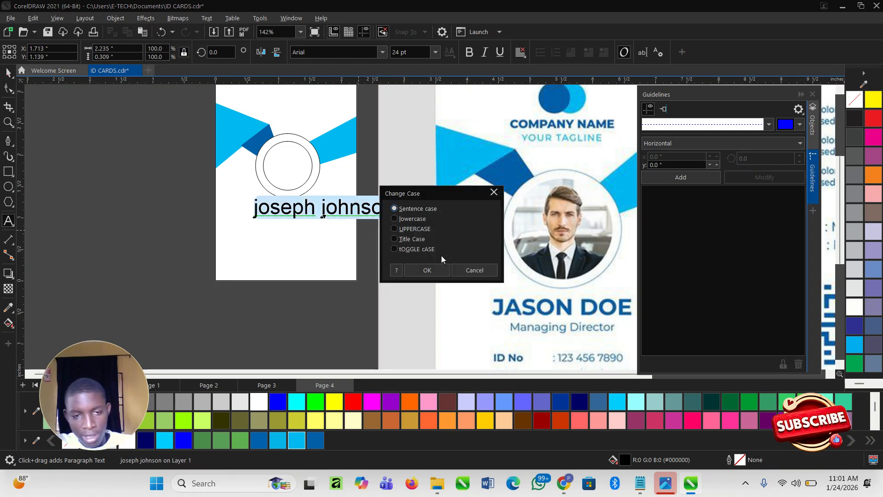
{"action": "left_click", "coordinate": [427, 270]}
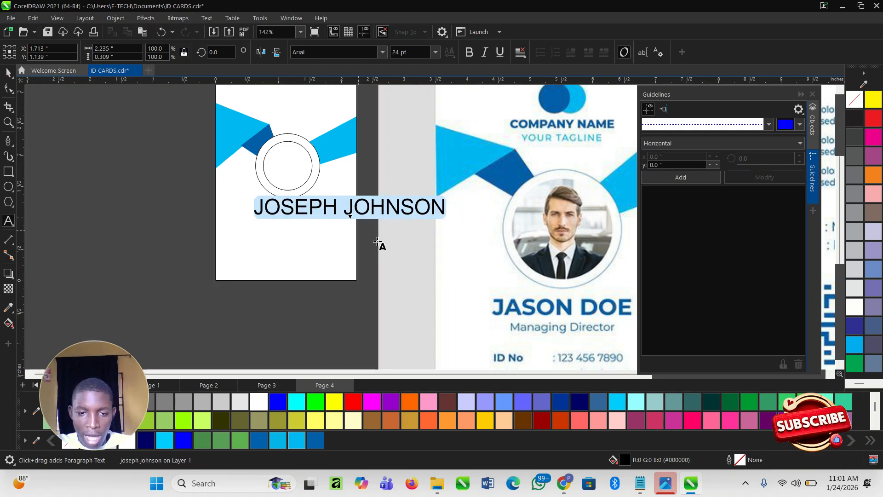
{"action": "left_click", "coordinate": [9, 72]}
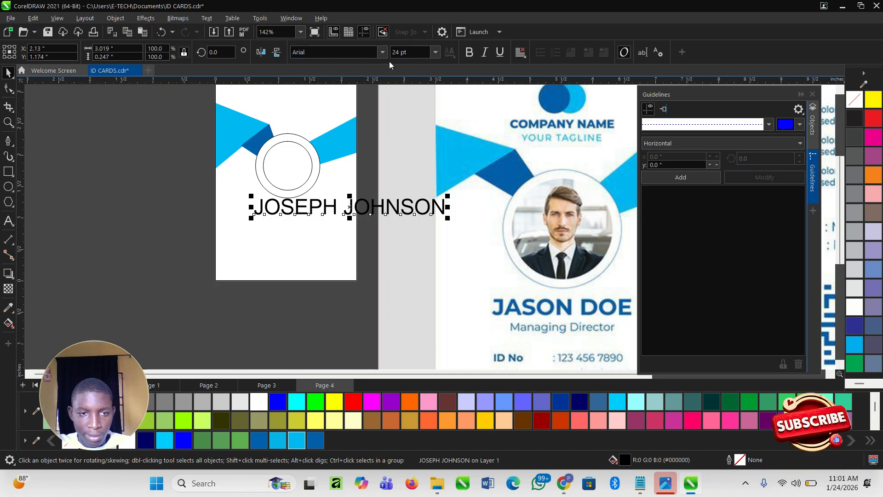
Set the name's font to Bebas Neue and shrink the text to about 1.2 inches wide
{"action": "left_click", "coordinate": [381, 53]}
{"action": "left_click", "coordinate": [348, 113]}
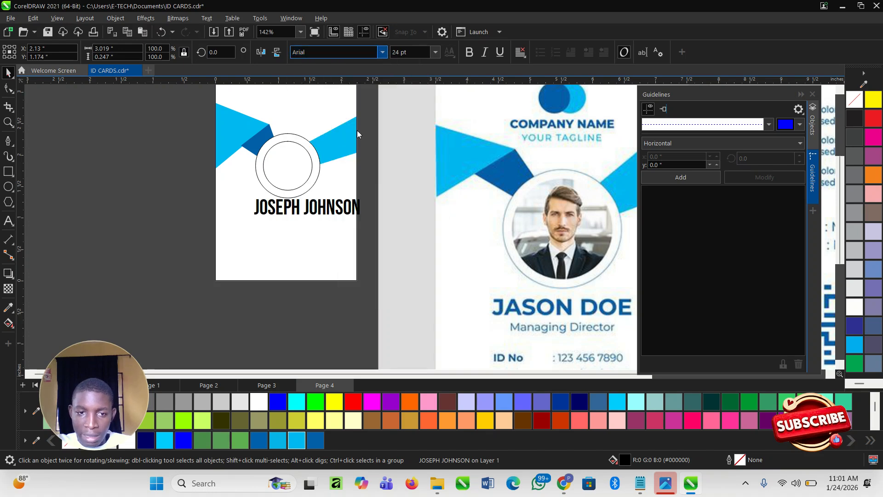
{"action": "left_click_drag", "start_coordinate": [362, 197], "coordinate": [335, 193]}
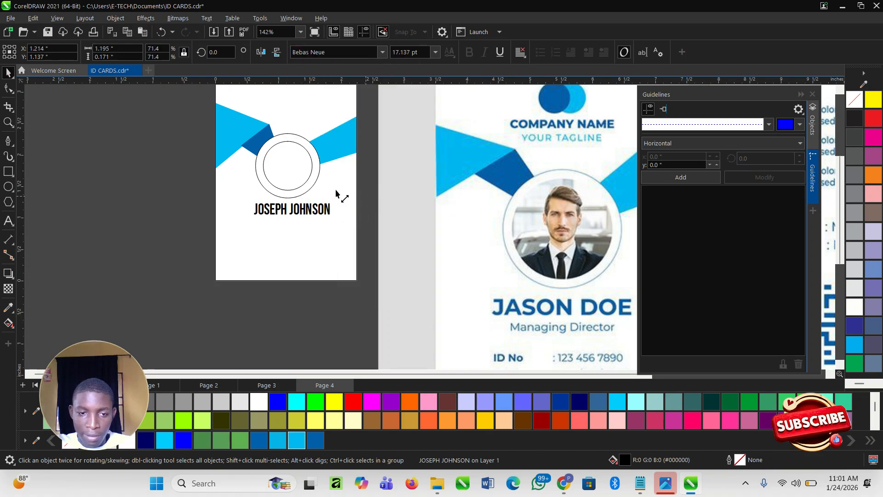
Centre the name horizontally on the card and enlarge it to about 1.42 inches wide
{"action": "left_click", "coordinate": [287, 247]}
{"action": "key", "text": "c"}
{"action": "left_click", "coordinate": [138, 190]}
{"action": "scroll", "coordinate": [306, 222], "scroll_direction": "up", "scroll_amount": 1}
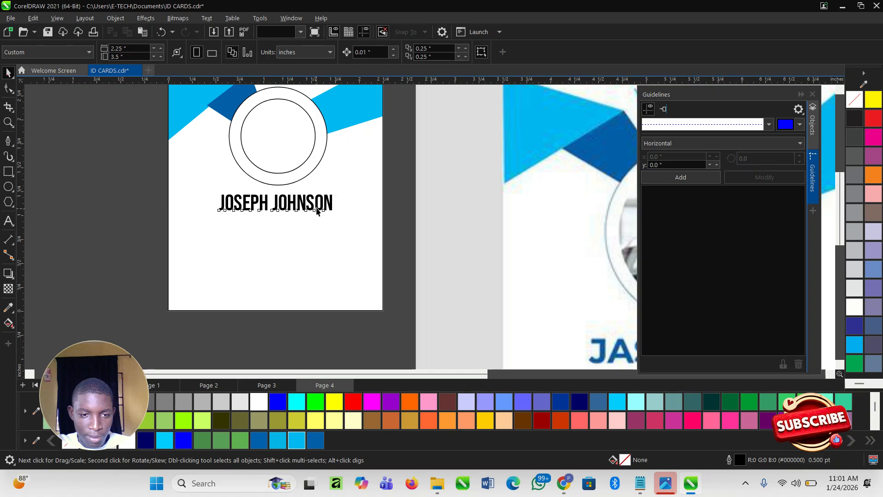
{"action": "left_click", "coordinate": [318, 209]}
{"action": "left_click_drag", "start_coordinate": [337, 214], "coordinate": [350, 225]}
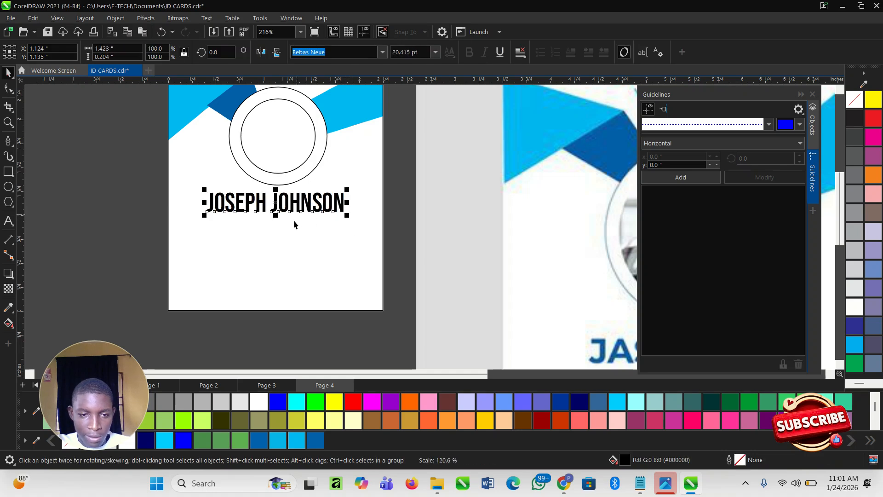
{"action": "scroll", "coordinate": [294, 220], "scroll_direction": "down", "scroll_amount": 1}
{"action": "left_click", "coordinate": [398, 233]}
Place a copy of the name text directly below the original
{"action": "scroll", "coordinate": [317, 215], "scroll_direction": "up", "scroll_amount": 1}
{"action": "left_click", "coordinate": [297, 208]}
{"action": "left_click_drag", "start_coordinate": [297, 208], "coordinate": [295, 224]}
Replace the copied text with the job title "CEO/MANAGING DIRECTOR"
{"action": "left_click", "coordinate": [296, 224]}
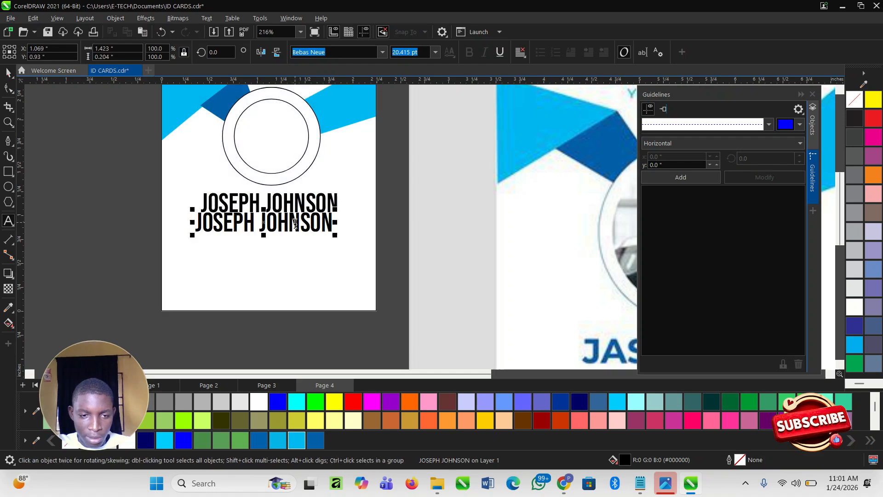
{"action": "key", "text": "ctrl+a"}
{"action": "type", "text": "CEOE"}
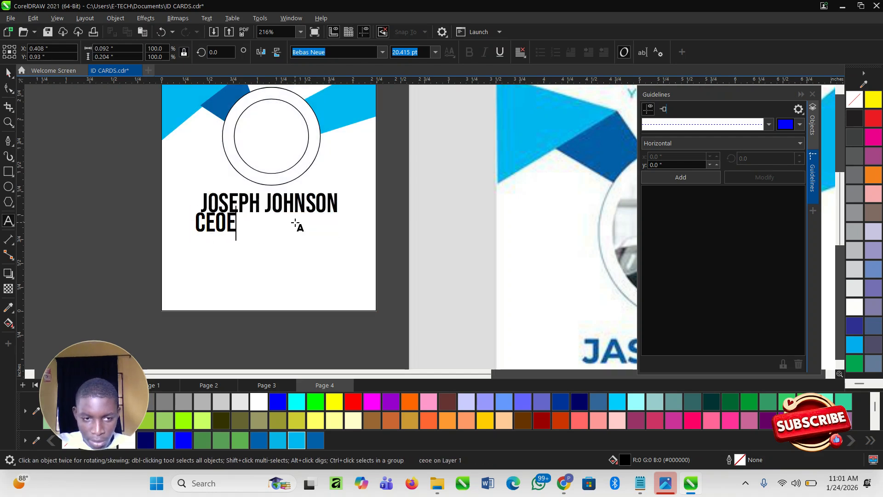
{"action": "key", "text": "BackSpace"}
{"action": "type", "text": "/ MA"}
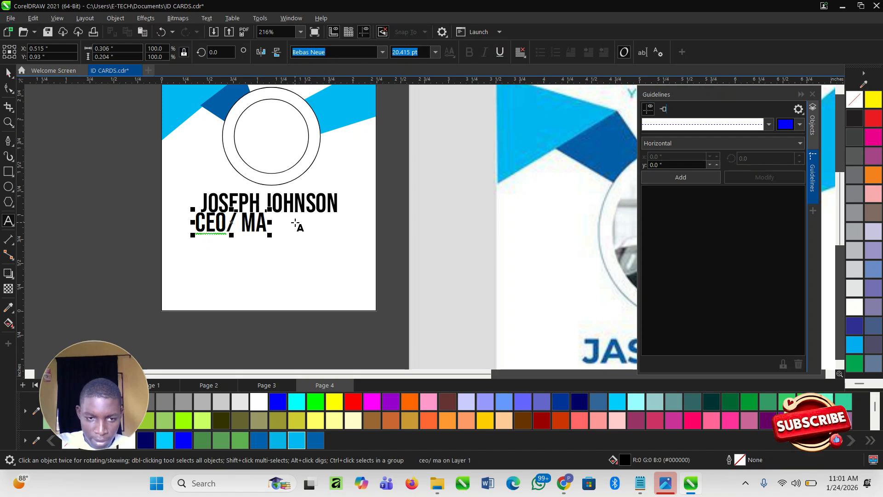
{"action": "key", "text": "BackSpace"}
{"action": "key", "text": "BackSpace"}
{"action": "key", "text": "BackSpace"}
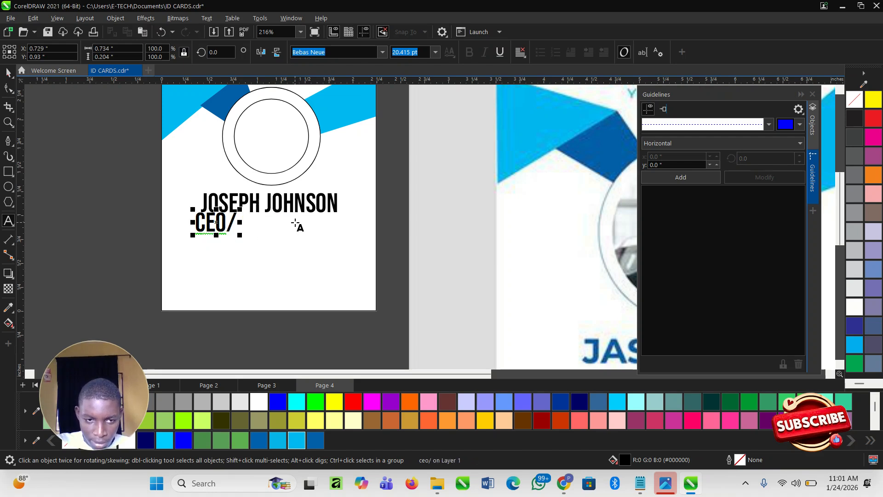
{"action": "type", "text": "MANAGING "}
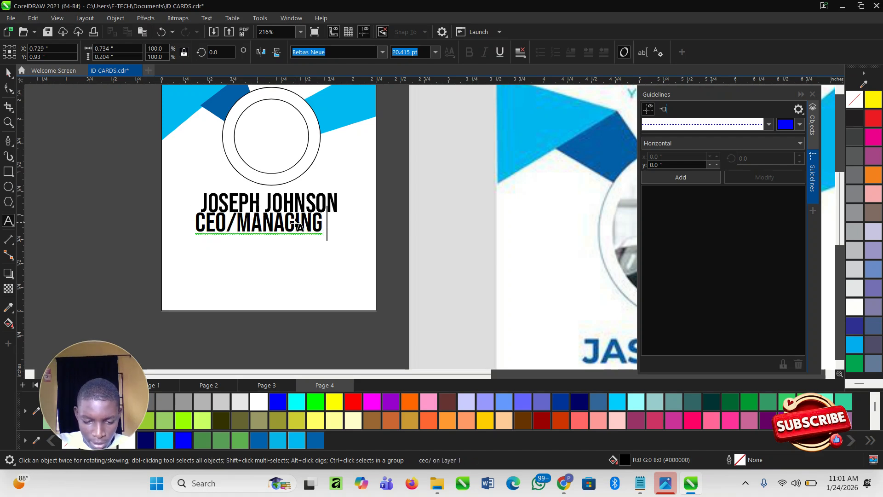
{"action": "type", "text": "DIRECTOR"}
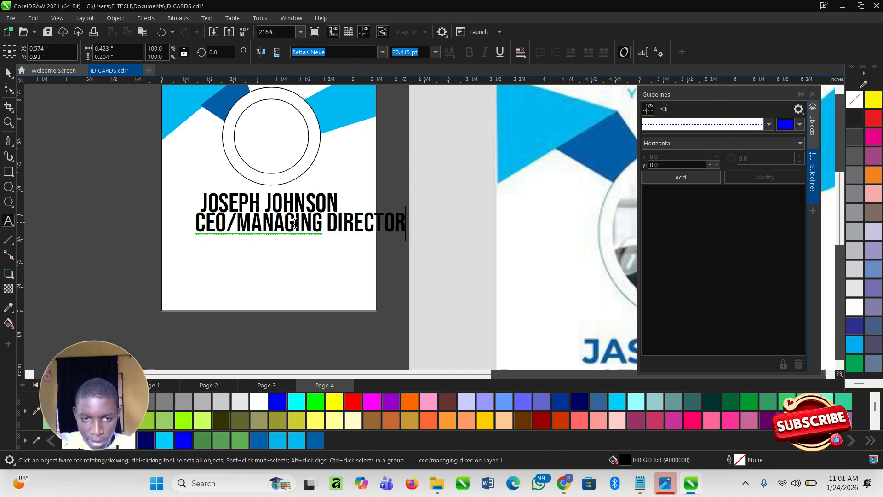
{"action": "key", "text": "ctrl+space"}
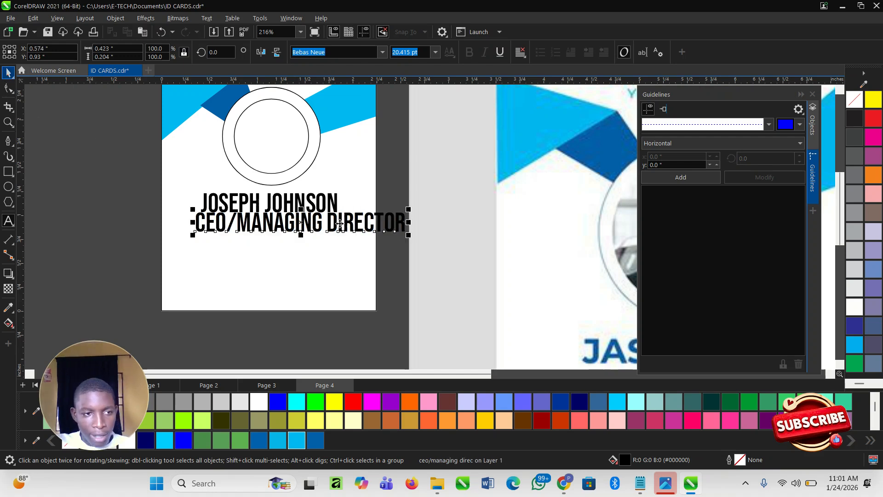
Shrink the job title to about 11.4 pt and set its font to Poppins
{"action": "left_click_drag", "start_coordinate": [409, 209], "coordinate": [362, 213]}
{"action": "left_click", "coordinate": [382, 52]}
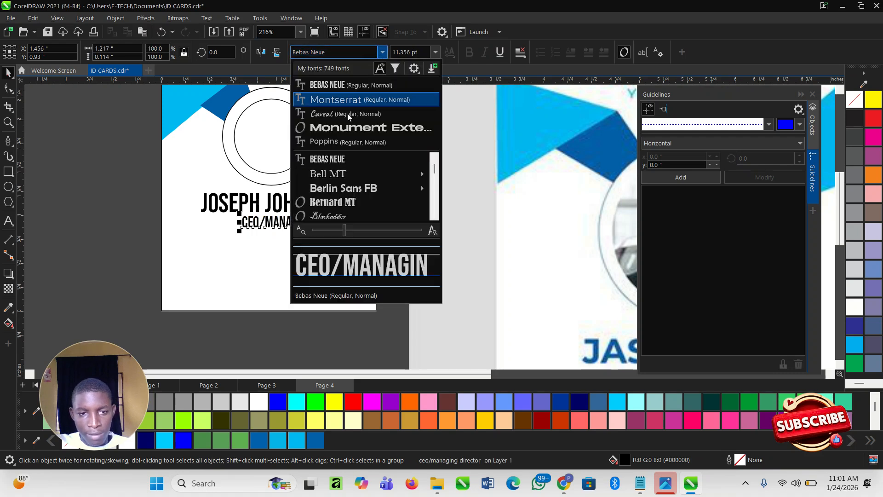
{"action": "left_click", "coordinate": [335, 140]}
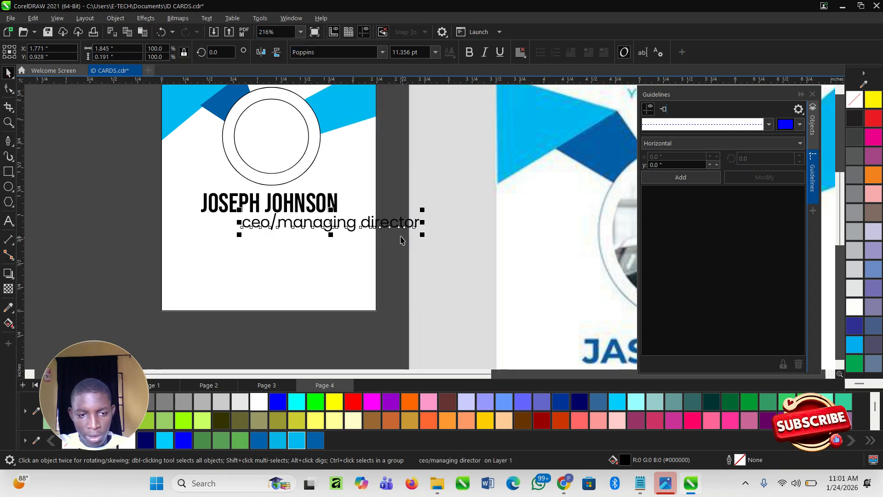
{"action": "left_click_drag", "start_coordinate": [447, 255], "coordinate": [169, 192]}
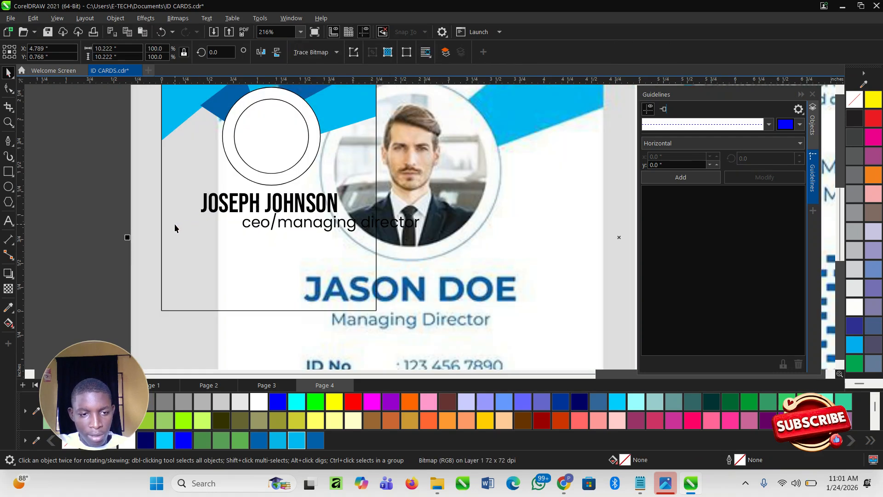
{"action": "left_click_drag", "start_coordinate": [168, 226], "coordinate": [380, 247]}
{"action": "scroll", "coordinate": [379, 247], "scroll_direction": "down", "scroll_amount": 1}
{"action": "key", "text": "ctrl+z"}
{"action": "scroll", "coordinate": [282, 261], "scroll_direction": "down", "scroll_amount": 1}
{"action": "key", "text": "ctrl+z"}
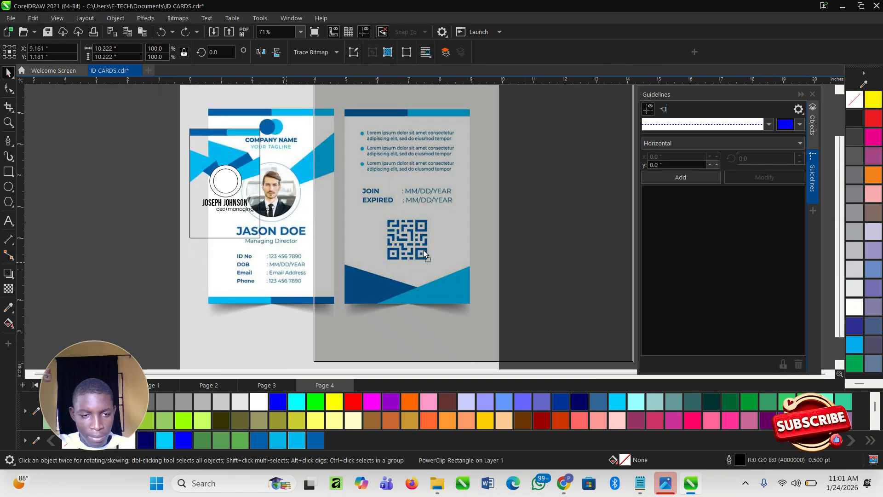
Centre the name and the job title horizontally on the card
{"action": "scroll", "coordinate": [273, 218], "scroll_direction": "up", "scroll_amount": 1}
{"action": "scroll", "coordinate": [211, 185], "scroll_direction": "up", "scroll_amount": 1}
{"action": "left_click_drag", "start_coordinate": [92, 191], "coordinate": [331, 238]}
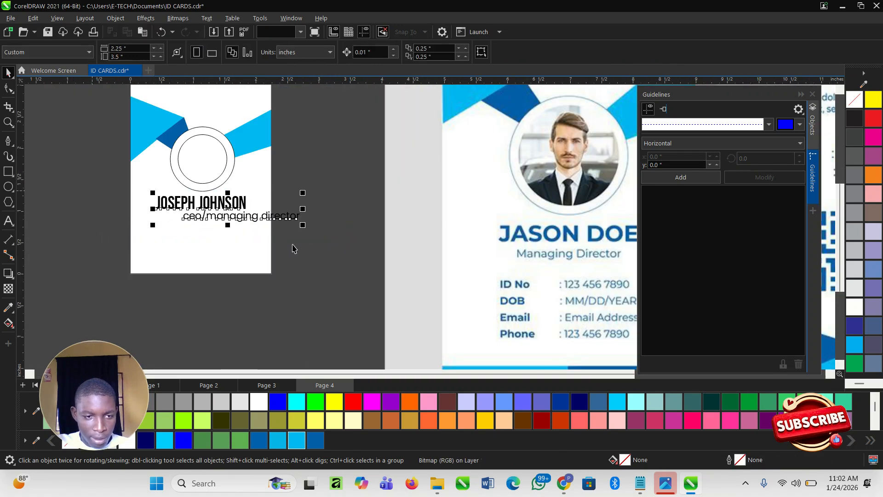
{"action": "left_click", "coordinate": [199, 247], "text": "shift"}
{"action": "key", "text": "c"}
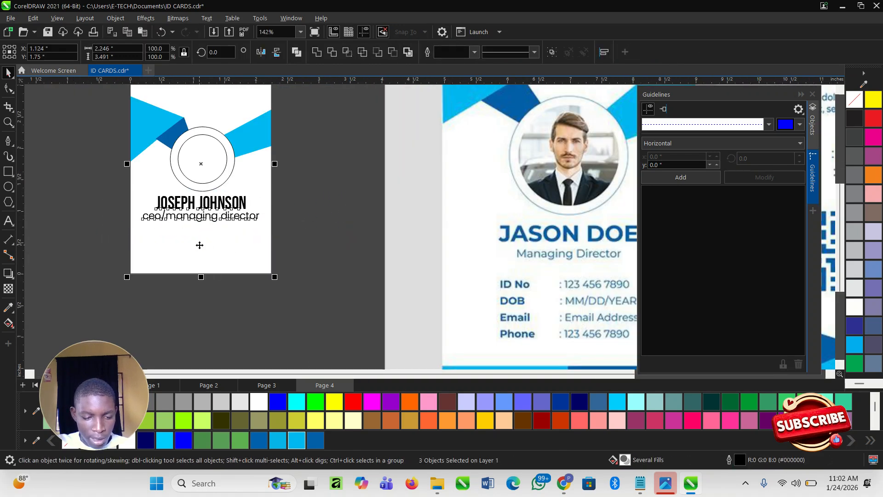
{"action": "left_click", "coordinate": [316, 231]}
Shrink the job title to about 8.6 pt so it spans about the width of the name above it
{"action": "scroll", "coordinate": [233, 221], "scroll_direction": "up", "scroll_amount": 2}
{"action": "left_click", "coordinate": [244, 220]}
{"action": "left_click_drag", "start_coordinate": [325, 208], "coordinate": [299, 204]}
{"action": "scroll", "coordinate": [145, 221], "scroll_direction": "up", "scroll_amount": 1}
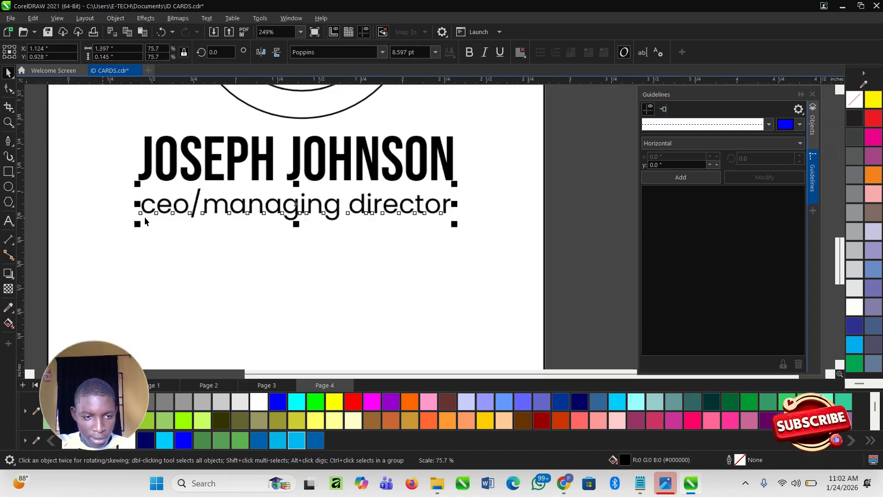
Change the job title's case to UPPERCASE
{"action": "double_click", "coordinate": [156, 205]}
{"action": "left_click_drag", "start_coordinate": [191, 205], "coordinate": [146, 205]}
{"action": "key", "text": "ctrl+a"}
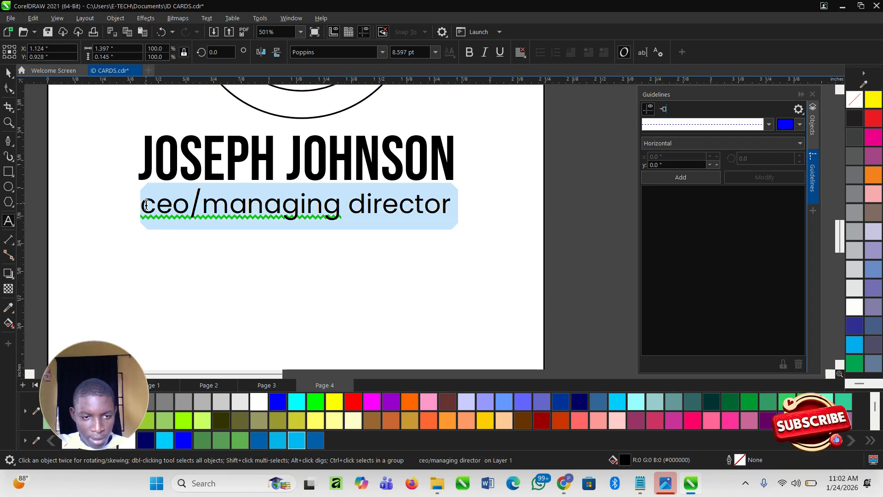
{"action": "key", "text": "shift+F3"}
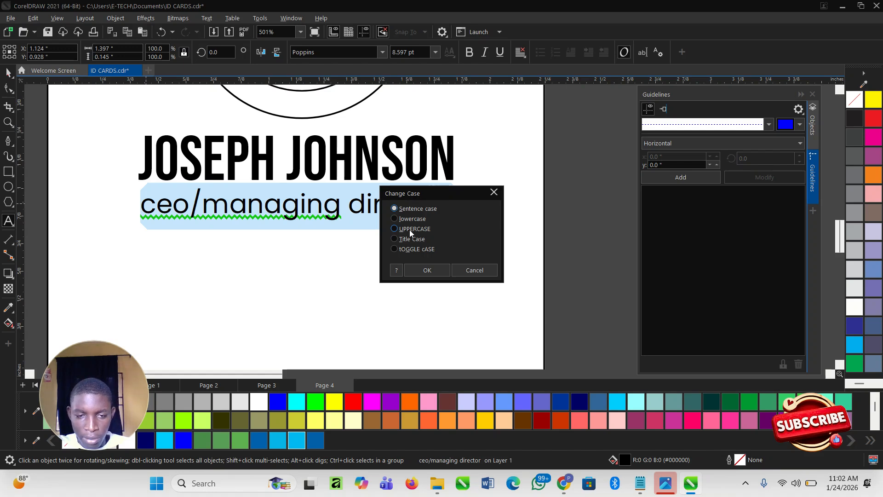
{"action": "left_click", "coordinate": [423, 270]}
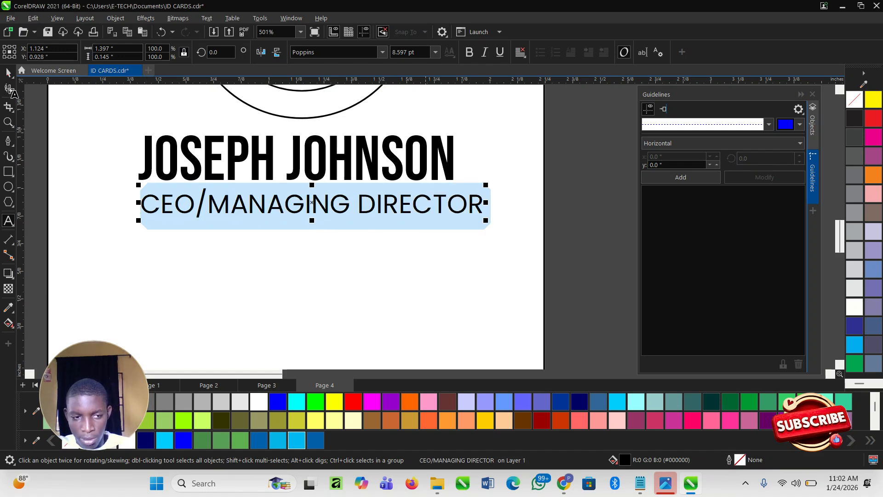
Shrink the job title slightly narrower than the name and centre both lines horizontally on the card
{"action": "left_click", "coordinate": [10, 73]}
{"action": "left_click_drag", "start_coordinate": [488, 188], "coordinate": [473, 192]}
{"action": "scroll", "coordinate": [332, 219], "scroll_direction": "down", "scroll_amount": 3}
{"action": "left_click_drag", "start_coordinate": [507, 250], "coordinate": [197, 146]}
{"action": "left_click", "coordinate": [206, 240], "text": "shift"}
{"action": "key", "text": "c"}
{"action": "scroll", "coordinate": [274, 248], "scroll_direction": "down", "scroll_amount": 1}
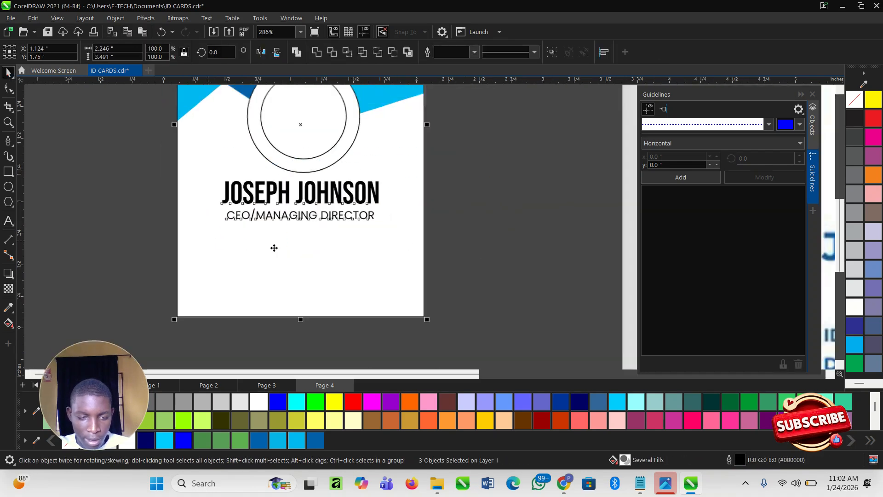
{"action": "scroll", "coordinate": [274, 248], "scroll_direction": "down", "scroll_amount": 2}
{"action": "left_click", "coordinate": [453, 269]}
Inside the card's PowerClip, place a copy of the two-tone blue header bars along the card's lower edge and finish editing
{"action": "scroll", "coordinate": [263, 221], "scroll_direction": "down", "scroll_amount": 5}
{"action": "left_click", "coordinate": [469, 280]}
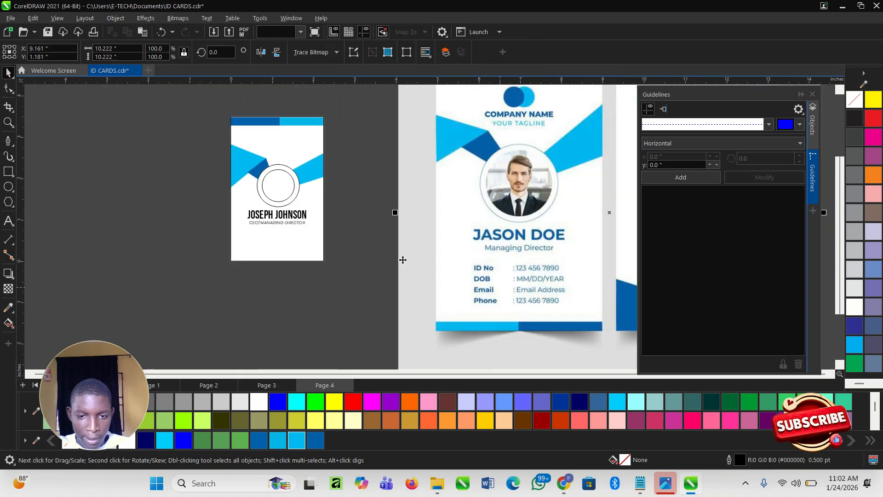
{"action": "scroll", "coordinate": [408, 258], "scroll_direction": "down", "scroll_amount": 2}
{"action": "scroll", "coordinate": [343, 257], "scroll_direction": "up", "scroll_amount": 1}
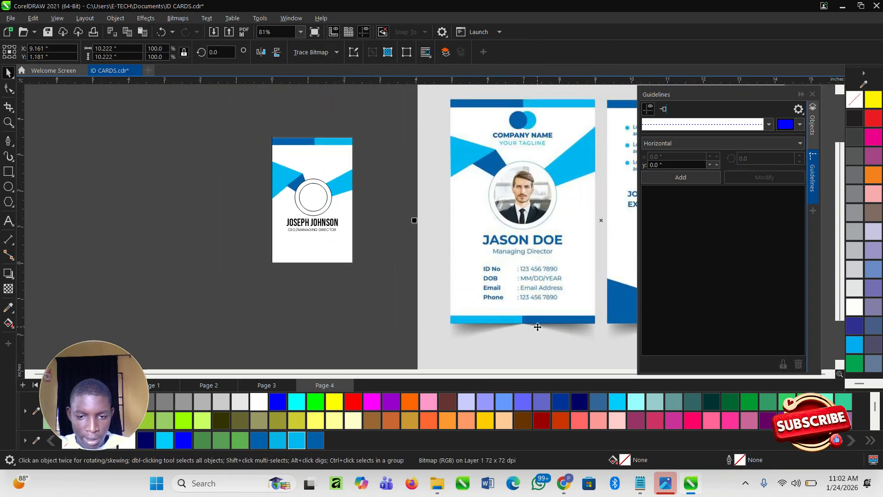
{"action": "left_click", "coordinate": [385, 175]}
{"action": "double_click", "coordinate": [288, 147]}
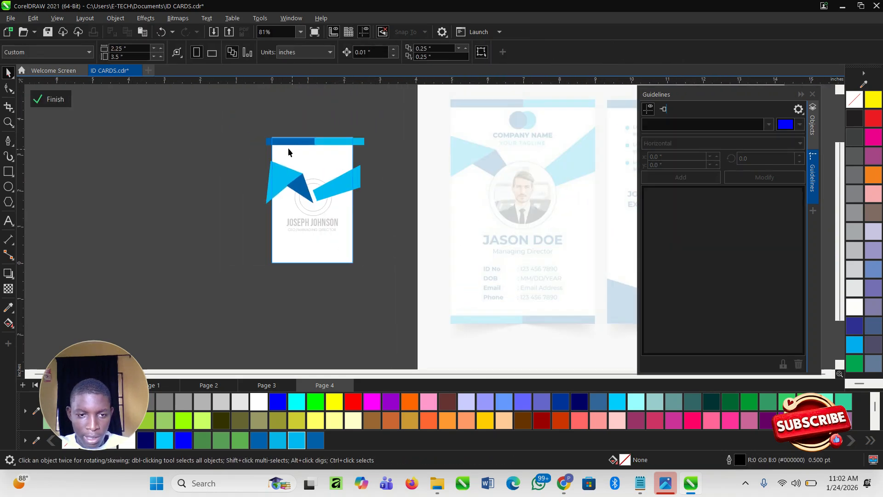
{"action": "left_click_drag", "start_coordinate": [251, 121], "coordinate": [378, 161]}
{"action": "scroll", "coordinate": [321, 162], "scroll_direction": "up", "scroll_amount": 2}
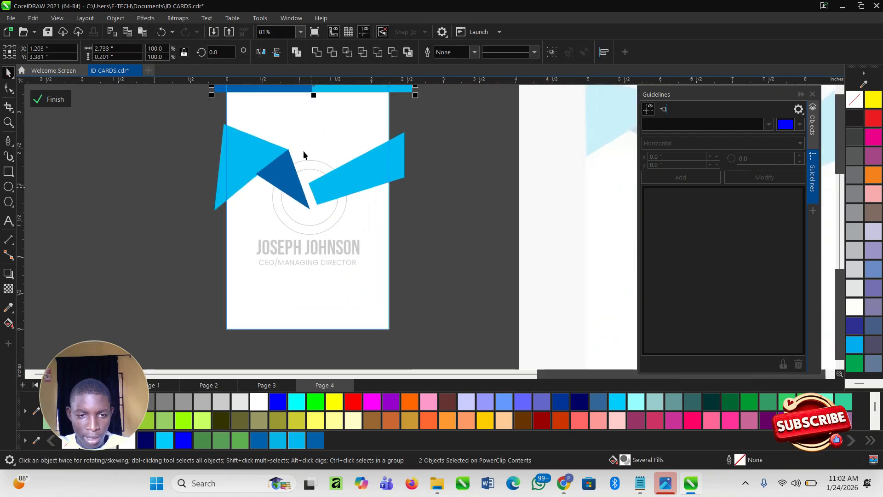
{"action": "scroll", "coordinate": [298, 130], "scroll_direction": "down", "scroll_amount": 1}
{"action": "scroll", "coordinate": [299, 122], "scroll_direction": "down", "scroll_amount": 1}
{"action": "left_click_drag", "start_coordinate": [306, 102], "coordinate": [309, 285]}
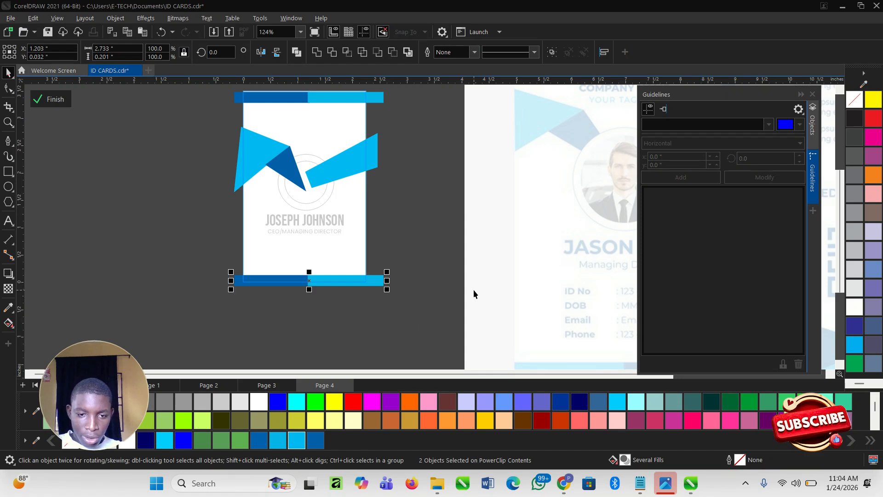
{"action": "scroll", "coordinate": [332, 270], "scroll_direction": "up", "scroll_amount": 2}
{"action": "scroll", "coordinate": [318, 299], "scroll_direction": "down", "scroll_amount": 3}
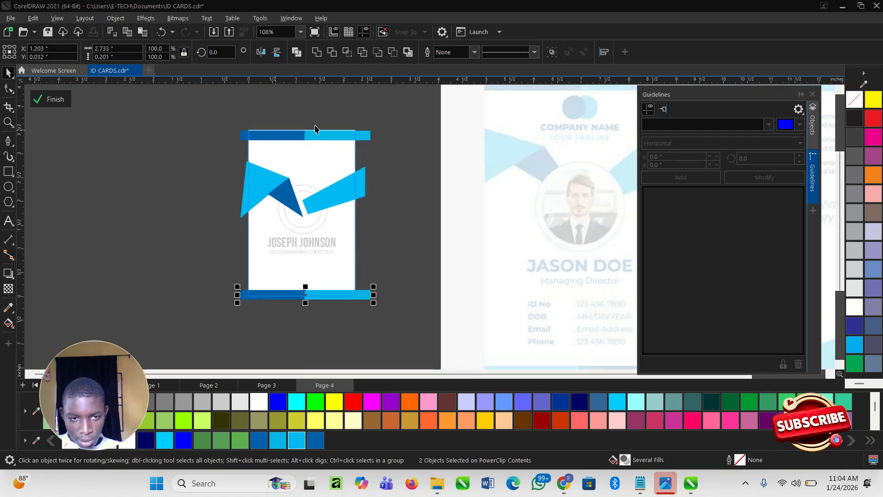
{"action": "left_click", "coordinate": [53, 102]}
{"action": "left_click", "coordinate": [120, 213]}
Compare the card's layout with the front and back of the reference design
{"action": "scroll", "coordinate": [149, 222], "scroll_direction": "down", "scroll_amount": 3}
{"action": "key", "text": "z"}
{"action": "left_click_drag", "start_coordinate": [193, 130], "coordinate": [540, 338]}
{"action": "scroll", "coordinate": [266, 270], "scroll_direction": "down", "scroll_amount": 1}
{"action": "key", "text": "space"}
{"action": "scroll", "coordinate": [462, 231], "scroll_direction": "up", "scroll_amount": 1}
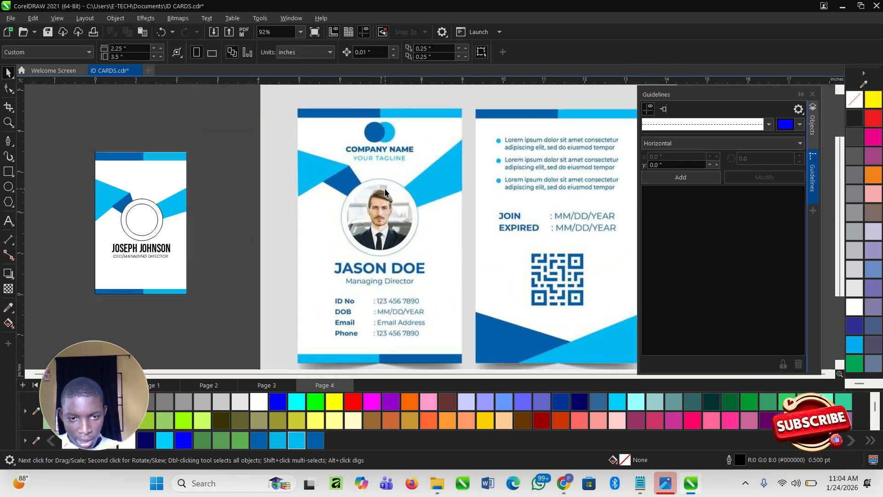
{"action": "scroll", "coordinate": [381, 152], "scroll_direction": "up", "scroll_amount": 1}
{"action": "scroll", "coordinate": [377, 166], "scroll_direction": "down", "scroll_amount": 2}
{"action": "scroll", "coordinate": [203, 202], "scroll_direction": "up", "scroll_amount": 4}
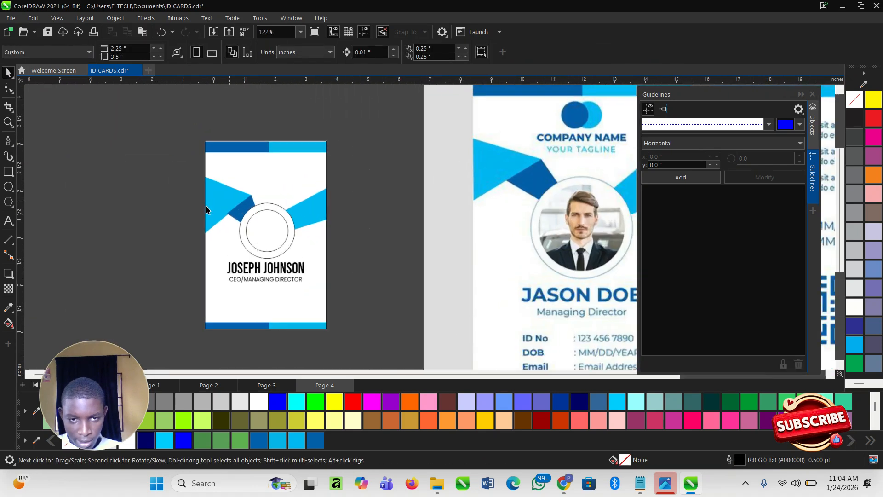
{"action": "scroll", "coordinate": [244, 230], "scroll_direction": "down", "scroll_amount": 1}
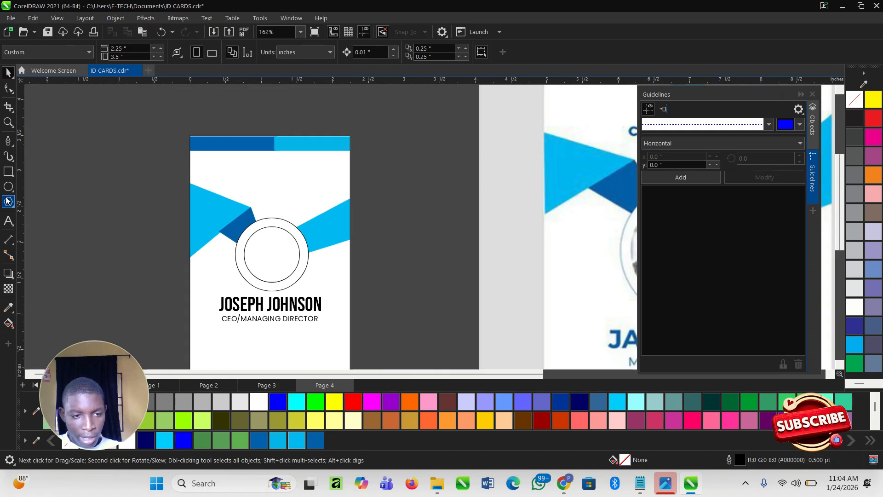
Add the company name "gerald real estates" as text above the photo frame
{"action": "left_click", "coordinate": [8, 221]}
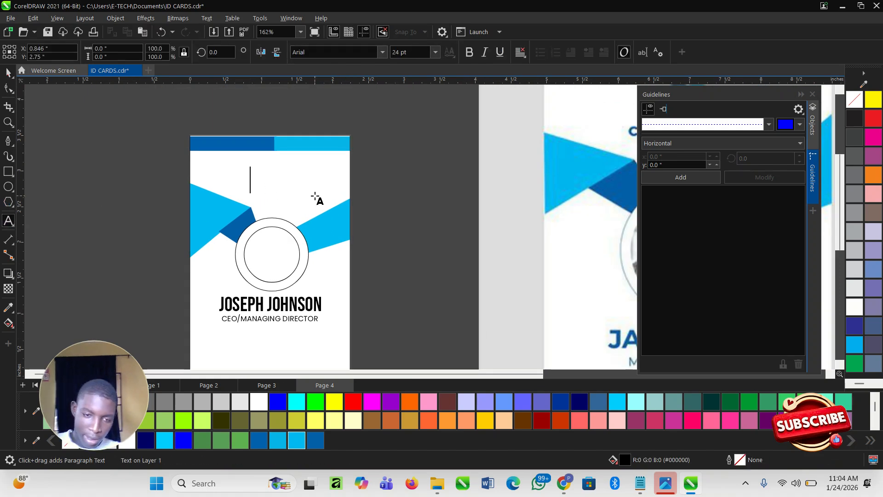
{"action": "type", "text": "e"}
{"action": "key", "text": "BackSpace"}
{"action": "key", "text": "BackSpace"}
{"action": "type", "text": "gerald e"}
{"action": "key", "text": "BackSpace"}
{"action": "key", "text": "BackSpace"}
{"action": "type", "text": "d e"}
{"action": "key", "text": "BackSpace"}
{"action": "type", "text": "real ee"}
{"action": "key", "text": "BackSpace"}
{"action": "key", "text": "BackSpace"}
{"action": "type", "text": "e"}
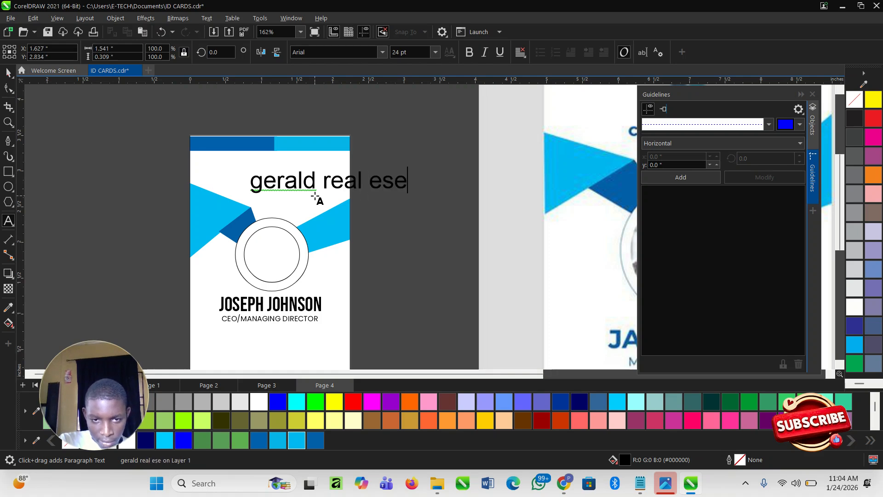
{"action": "key", "text": "BackSpace"}
{"action": "type", "text": "tates"}
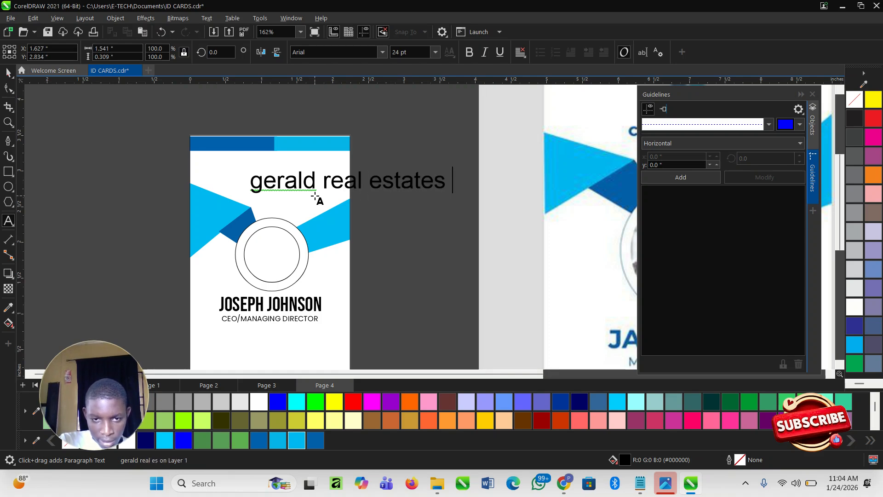
Change the company name's case to Title Case
{"action": "key", "text": "ctrl+a"}
{"action": "key", "text": "shift+F3"}
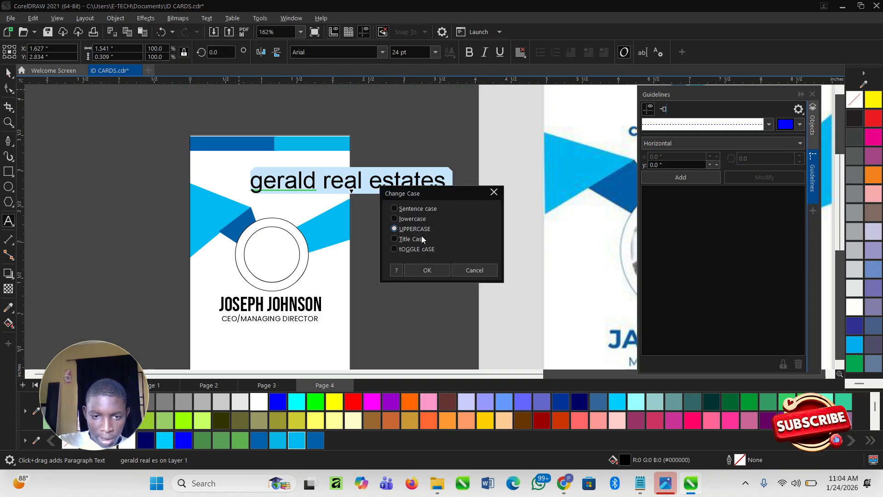
{"action": "left_click", "coordinate": [424, 271]}
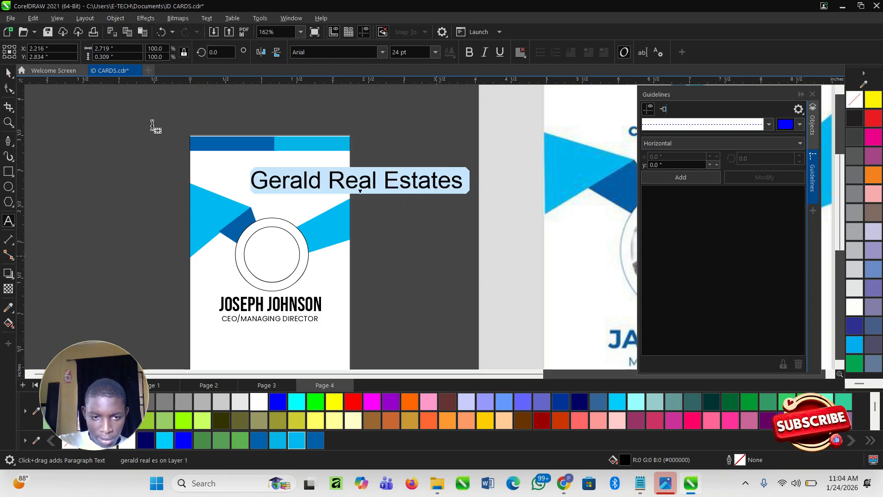
Shrink the company name to about 8.3 pt so it fits within the card's white area
{"action": "scroll", "coordinate": [338, 178], "scroll_direction": "up", "scroll_amount": 1}
{"action": "key", "text": "ctrl+space"}
{"action": "left_click_drag", "start_coordinate": [506, 165], "coordinate": [333, 158]}
{"action": "scroll", "coordinate": [262, 187], "scroll_direction": "up", "scroll_amount": 3}
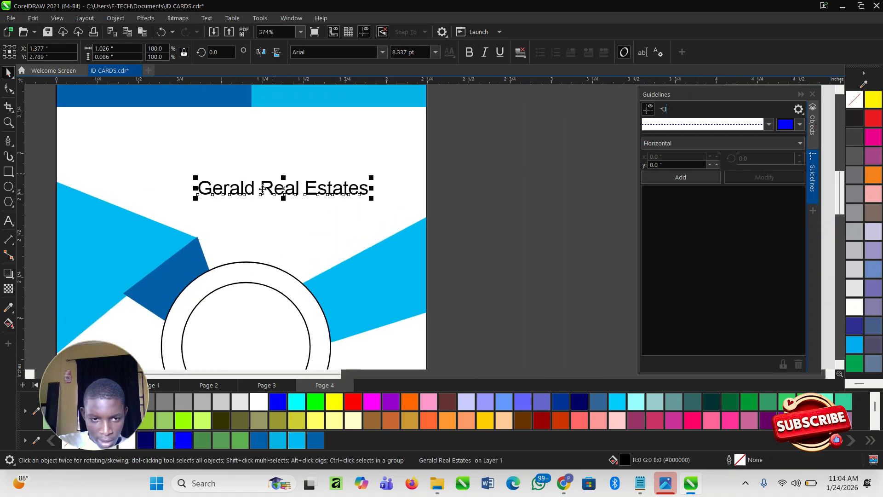
Break the company name into two lines, with "Real Estates" on the second line
{"action": "double_click", "coordinate": [264, 187]}
{"action": "key", "text": "Return"}
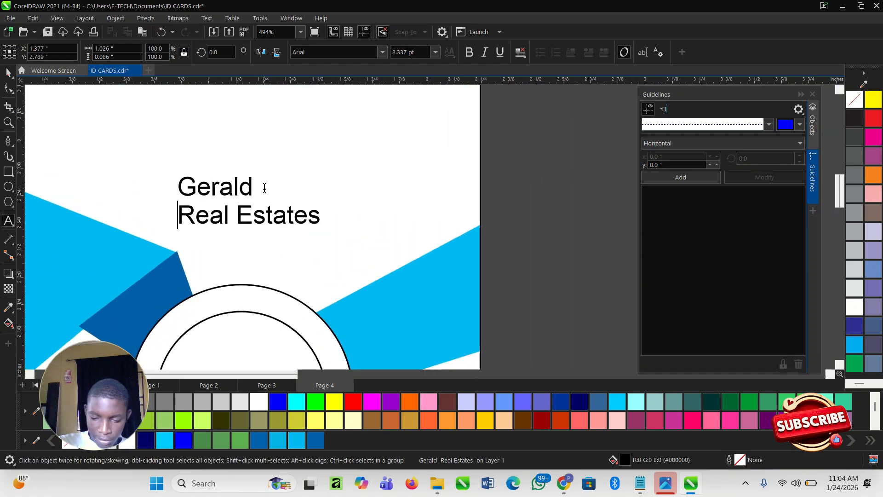
{"action": "left_click", "coordinate": [8, 72]}
{"action": "scroll", "coordinate": [221, 210], "scroll_direction": "down", "scroll_amount": 1}
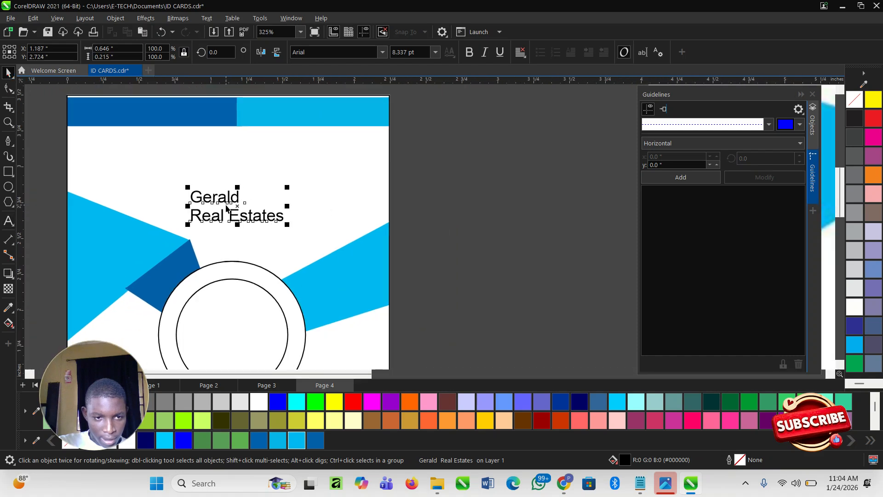
Move the company name up slightly, enlarge it to about 10.1 pt and set its font to Poppins
{"action": "left_click_drag", "start_coordinate": [229, 201], "coordinate": [227, 175]}
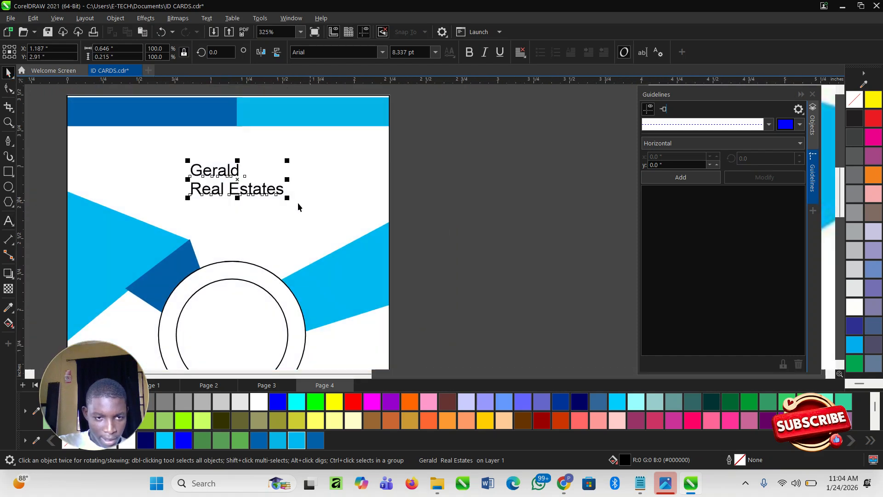
{"action": "left_click_drag", "start_coordinate": [290, 201], "coordinate": [310, 207]}
{"action": "left_click", "coordinate": [382, 54]}
{"action": "left_click", "coordinate": [341, 85]}
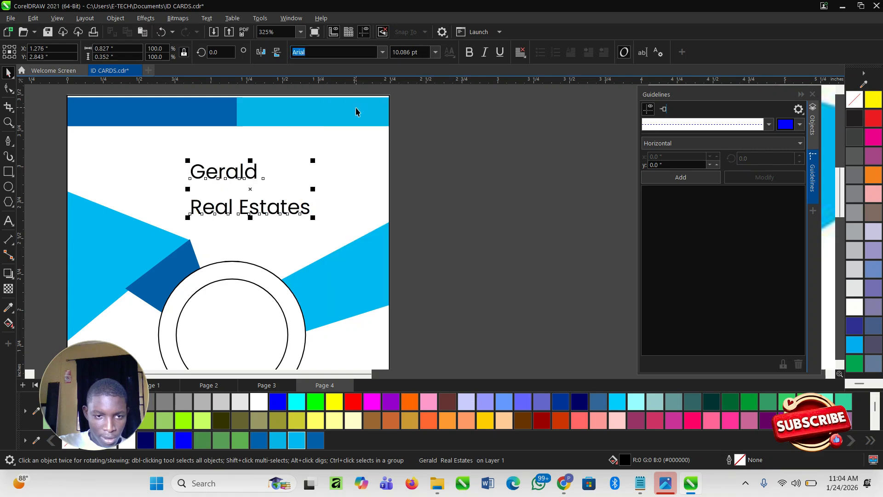
Tighten the line spacing of the two-line company name with the Shape tool
{"action": "left_click", "coordinate": [9, 88]}
{"action": "left_click_drag", "start_coordinate": [190, 219], "coordinate": [240, 188]}
{"action": "key", "text": "space"}
{"action": "scroll", "coordinate": [243, 182], "scroll_direction": "down", "scroll_amount": 1}
{"action": "scroll", "coordinate": [243, 183], "scroll_direction": "down", "scroll_amount": 1}
{"action": "left_click", "coordinate": [363, 218]}
{"action": "scroll", "coordinate": [135, 145], "scroll_direction": "down", "scroll_amount": 3}
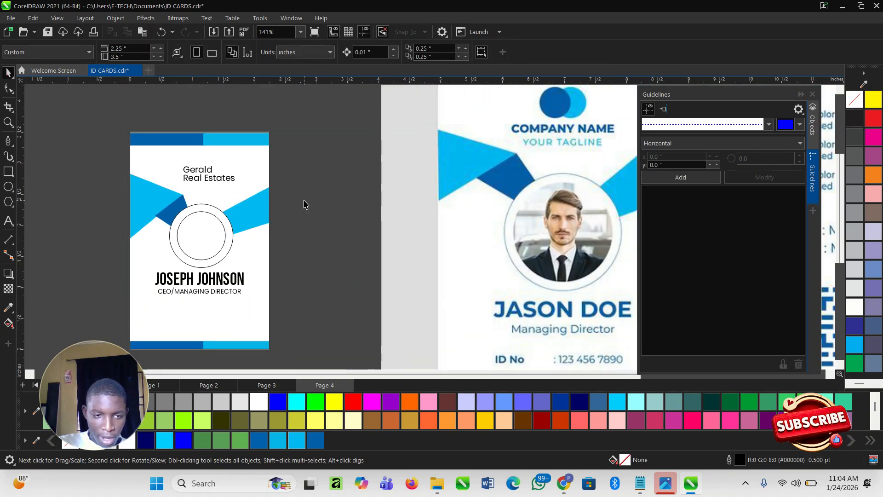
Colour the outline of the photo frame's outer circle light blue (#00B8F1)
{"action": "scroll", "coordinate": [159, 170], "scroll_direction": "up", "scroll_amount": 2}
{"action": "scroll", "coordinate": [195, 154], "scroll_direction": "down", "scroll_amount": 5}
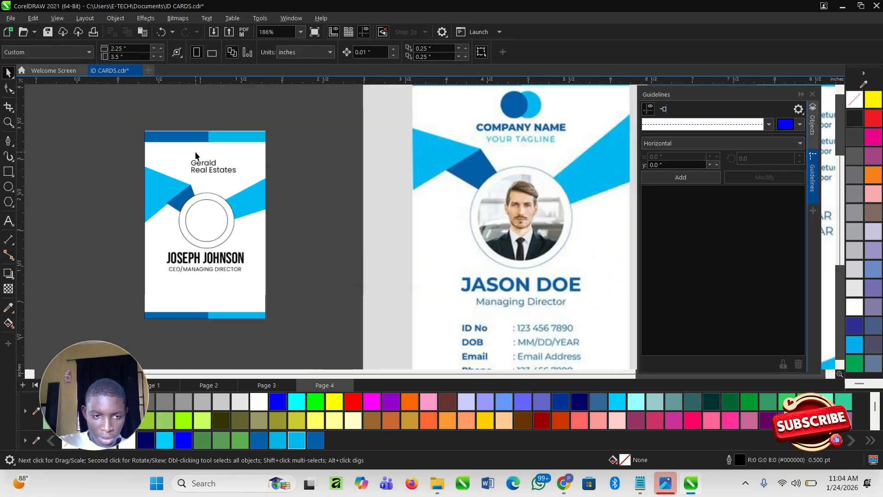
{"action": "scroll", "coordinate": [225, 249], "scroll_direction": "up", "scroll_amount": 1}
{"action": "scroll", "coordinate": [225, 249], "scroll_direction": "up", "scroll_amount": 2}
{"action": "left_click", "coordinate": [456, 187]}
{"action": "left_click", "coordinate": [279, 178]}
{"action": "left_click", "coordinate": [220, 173]}
{"action": "left_click", "coordinate": [215, 171]}
{"action": "scroll", "coordinate": [215, 173], "scroll_direction": "up", "scroll_amount": 4}
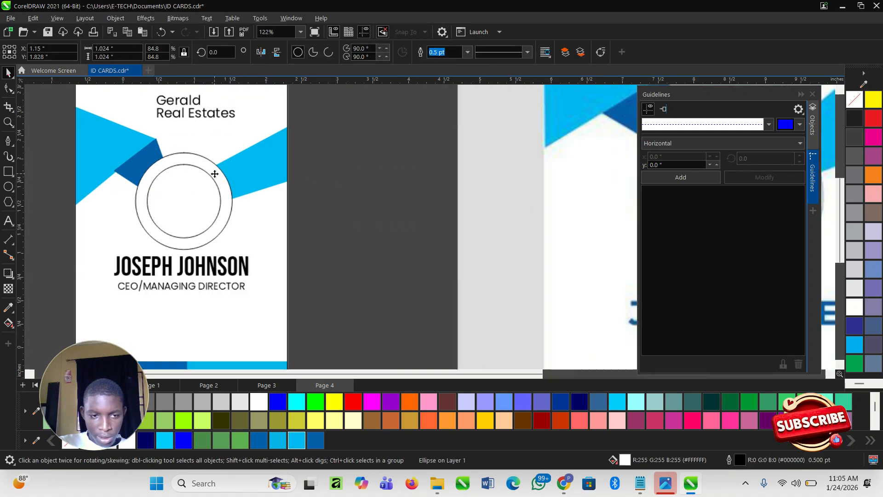
{"action": "left_click", "coordinate": [214, 173]}
{"action": "right_click", "coordinate": [295, 442]}
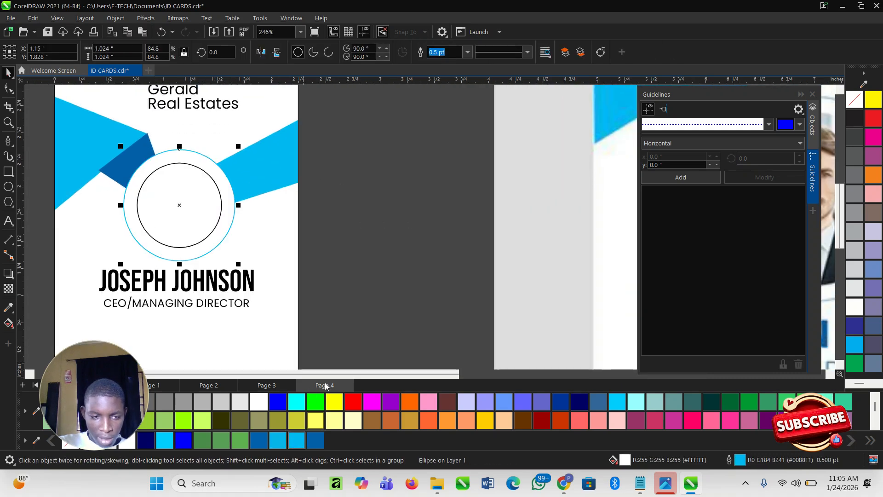
{"action": "left_click", "coordinate": [393, 244]}
{"action": "left_click", "coordinate": [230, 191]}
{"action": "left_click", "coordinate": [499, 260]}
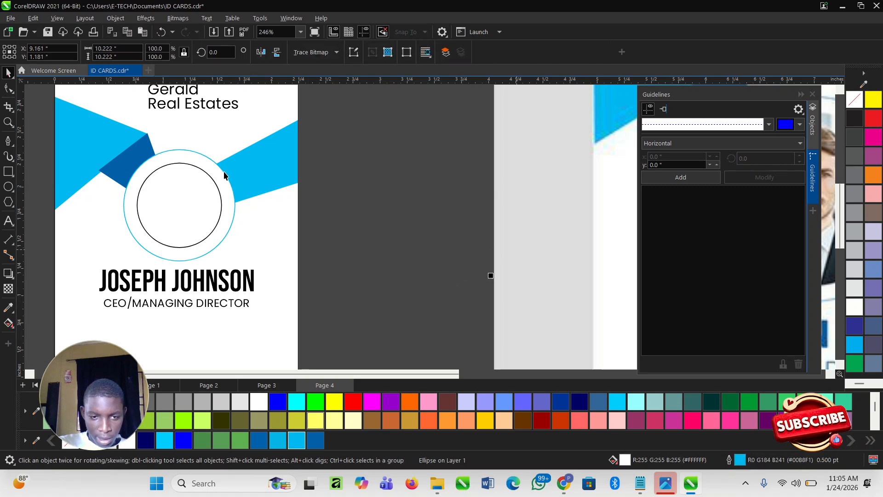
{"action": "scroll", "coordinate": [222, 173], "scroll_direction": "down", "scroll_amount": 1}
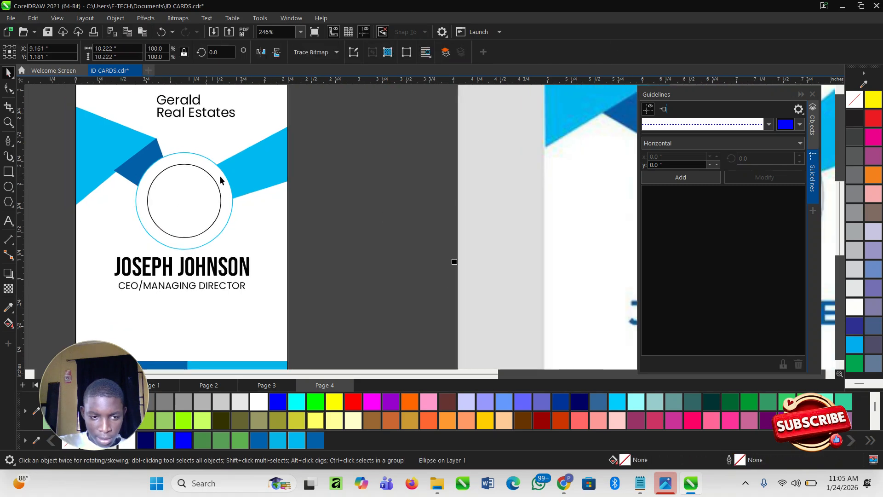
{"action": "left_click", "coordinate": [194, 201]}
{"action": "scroll", "coordinate": [189, 207], "scroll_direction": "down", "scroll_amount": 3}
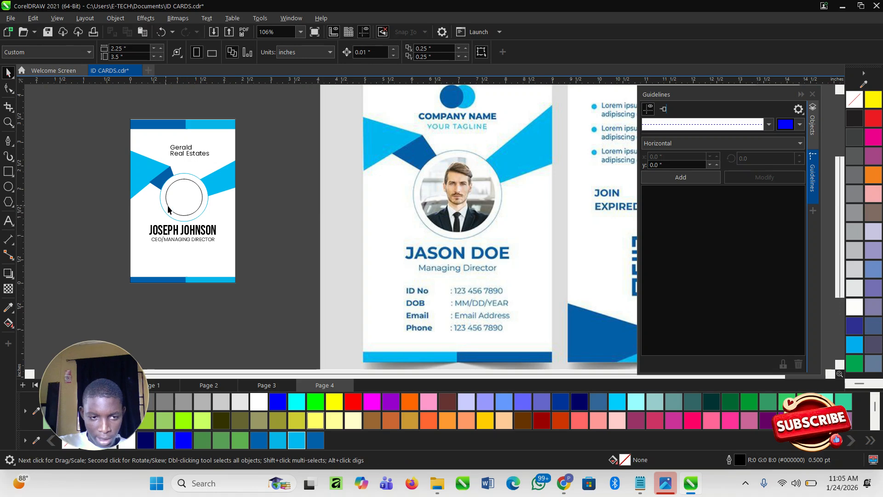
{"action": "left_click", "coordinate": [177, 192]}
{"action": "left_click", "coordinate": [461, 52]}
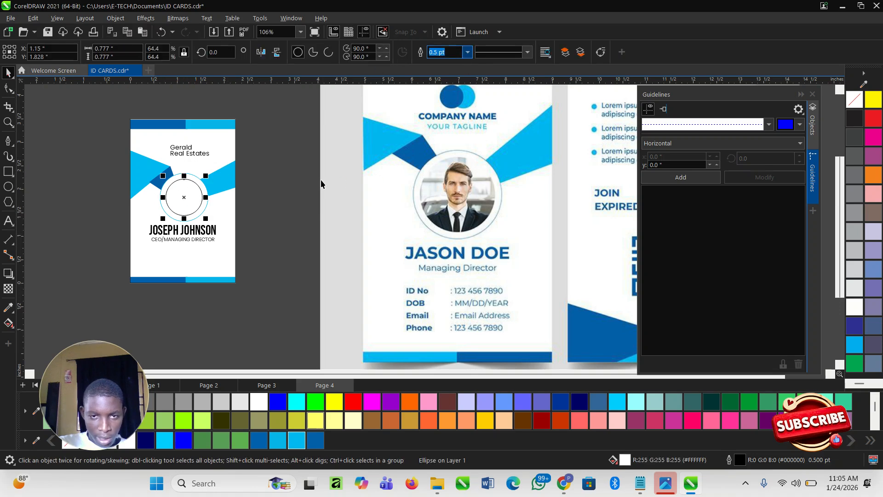
{"action": "left_click", "coordinate": [285, 273]}
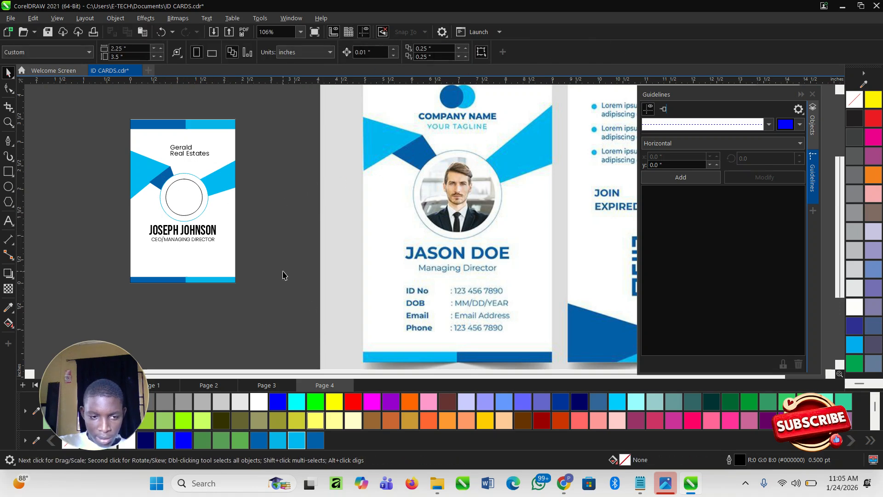
Examine the ID number, DOB, email and phone block on the front of the reference card
{"action": "scroll", "coordinate": [256, 291], "scroll_direction": "up", "scroll_amount": 1}
{"action": "scroll", "coordinate": [258, 179], "scroll_direction": "down", "scroll_amount": 2}
{"action": "scroll", "coordinate": [317, 226], "scroll_direction": "up", "scroll_amount": 1}
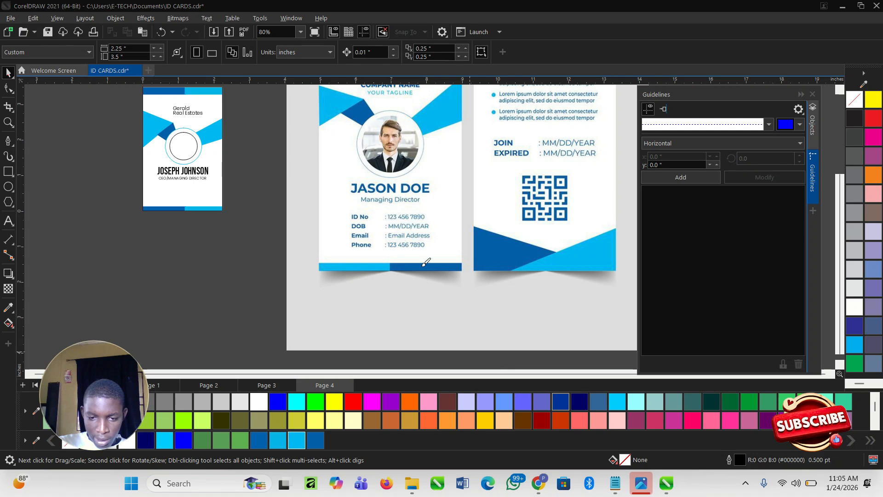
{"action": "left_click_drag", "start_coordinate": [436, 215], "coordinate": [376, 204]}
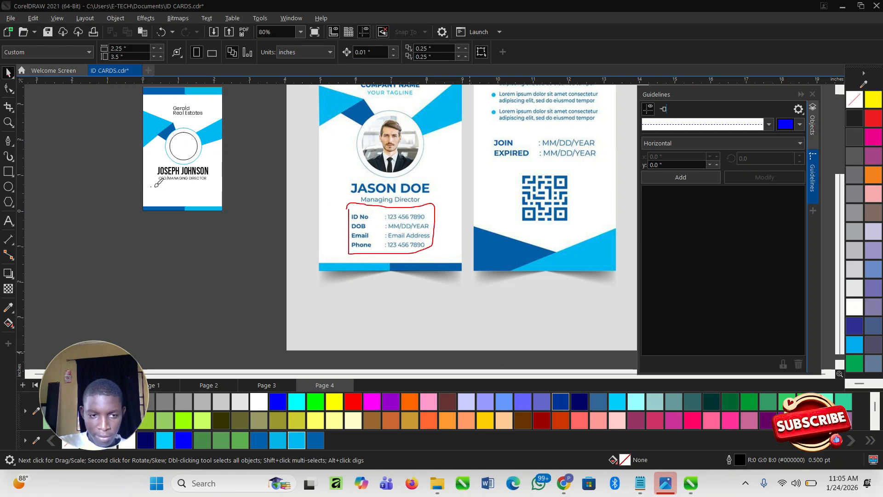
{"action": "left_click_drag", "start_coordinate": [220, 199], "coordinate": [149, 185]}
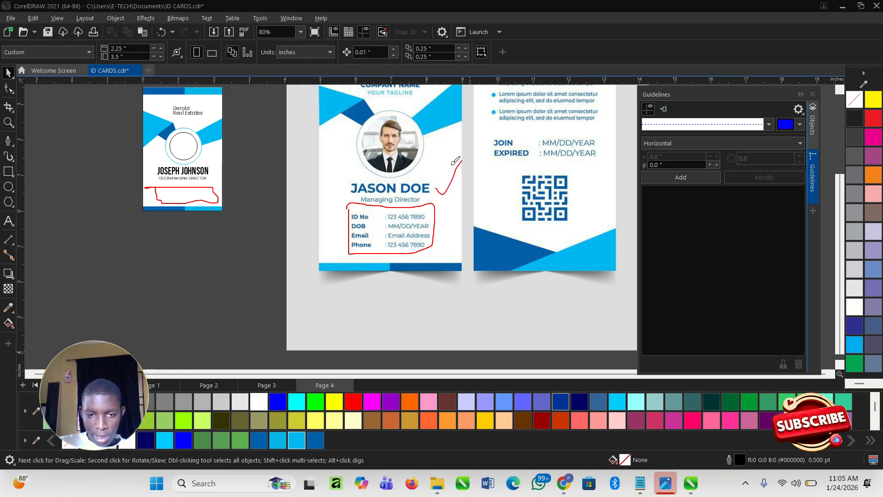
{"action": "left_click_drag", "start_coordinate": [414, 103], "coordinate": [432, 88]}
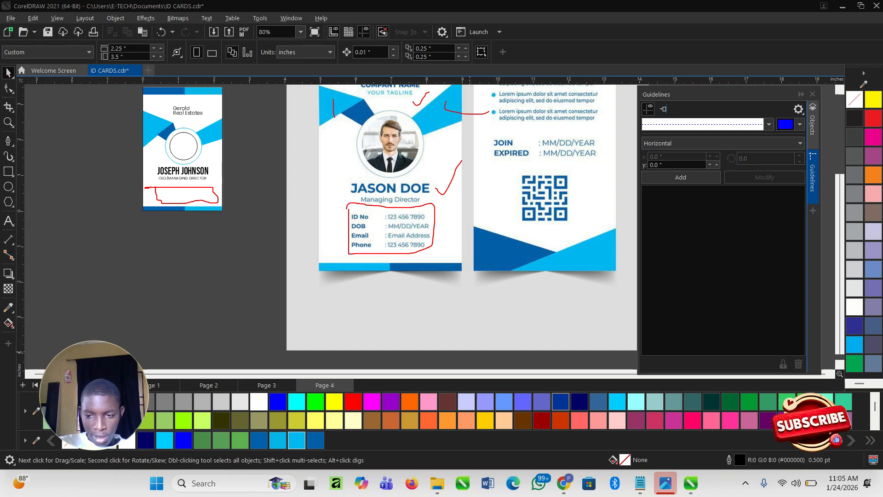
{"action": "left_click", "coordinate": [704, 449]}
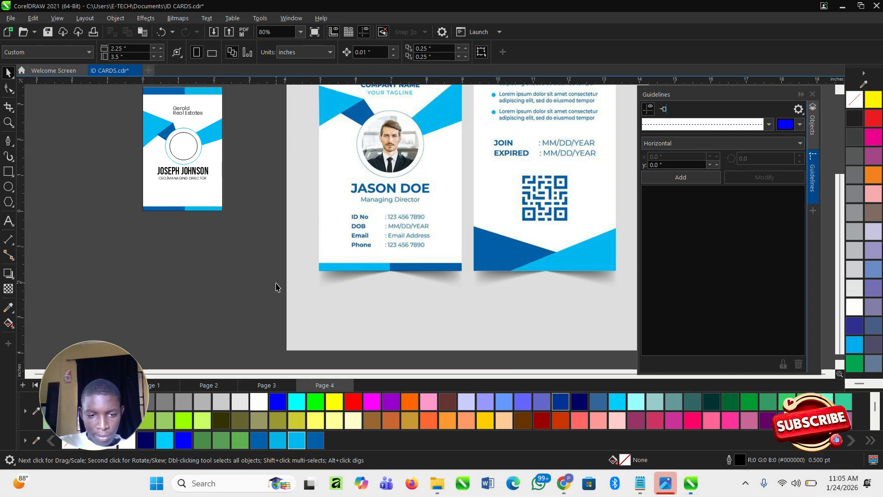
{"action": "scroll", "coordinate": [276, 288], "scroll_direction": "down", "scroll_amount": 3}
{"action": "scroll", "coordinate": [330, 304], "scroll_direction": "up", "scroll_amount": 2}
{"action": "scroll", "coordinate": [373, 262], "scroll_direction": "down", "scroll_amount": 1}
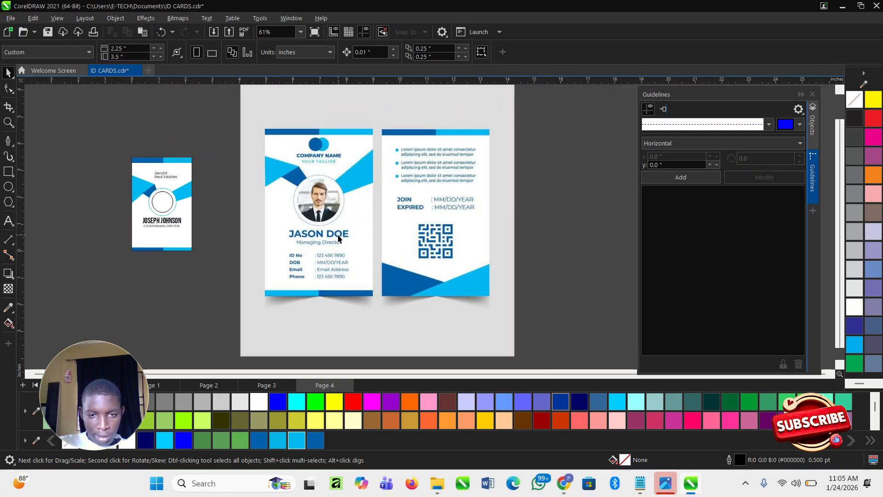
Duplicate the whole card to the right of the original and fill the copy's background white
{"action": "scroll", "coordinate": [220, 199], "scroll_direction": "up", "scroll_amount": 2}
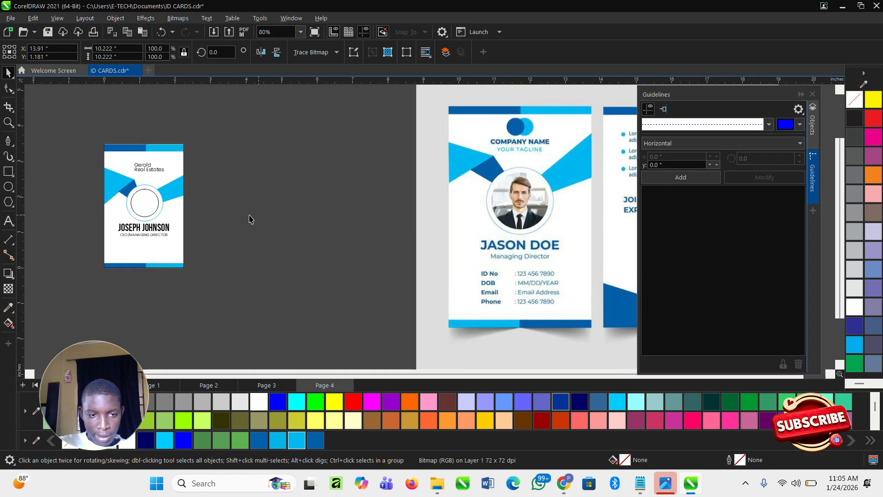
{"action": "left_click_drag", "start_coordinate": [91, 128], "coordinate": [258, 301]}
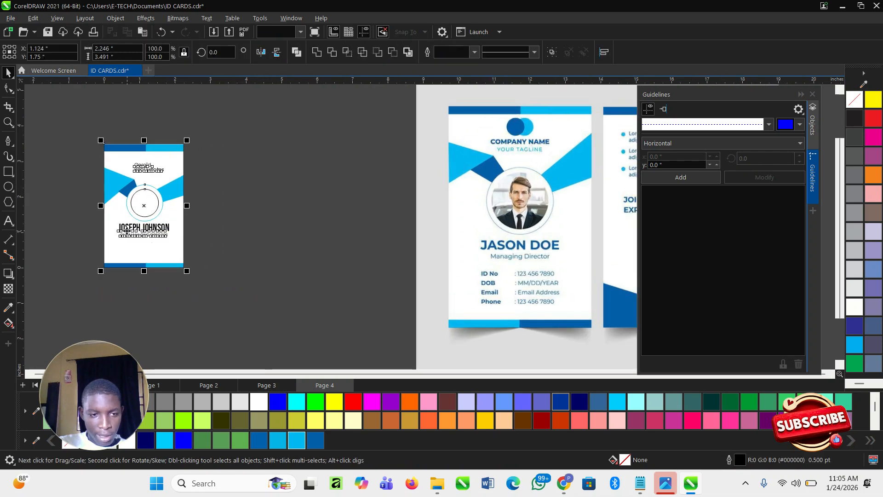
{"action": "scroll", "coordinate": [136, 226], "scroll_direction": "down", "scroll_amount": 3}
{"action": "left_click_drag", "start_coordinate": [124, 210], "coordinate": [214, 212]}
{"action": "left_click", "coordinate": [282, 201]}
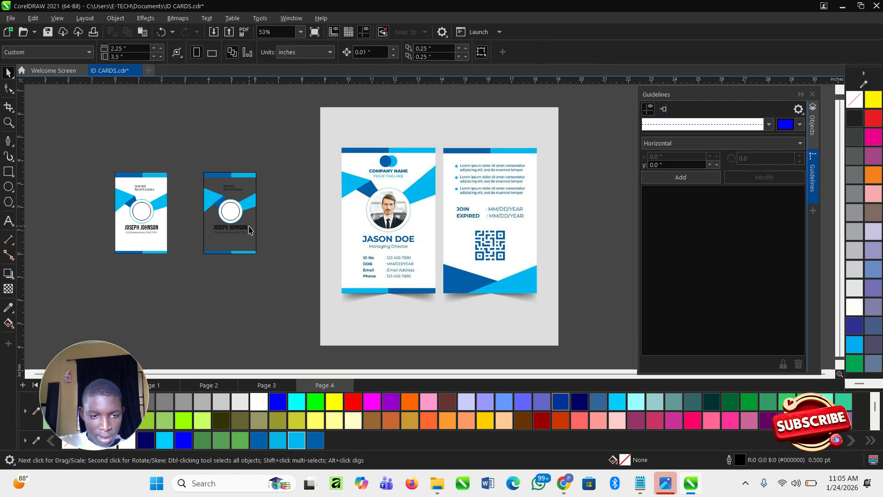
{"action": "left_click", "coordinate": [245, 250]}
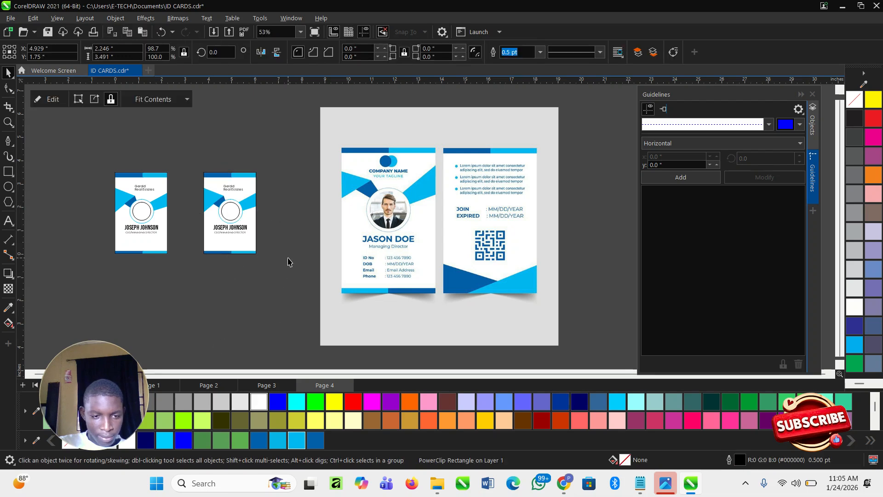
{"action": "left_click", "coordinate": [265, 245]}
Open the copied card's PowerClip contents and move the three angled blue shapes outside the frame, below and to the right
{"action": "scroll", "coordinate": [240, 192], "scroll_direction": "up", "scroll_amount": 2}
{"action": "scroll", "coordinate": [244, 165], "scroll_direction": "down", "scroll_amount": 3}
{"action": "scroll", "coordinate": [254, 181], "scroll_direction": "up", "scroll_amount": 2}
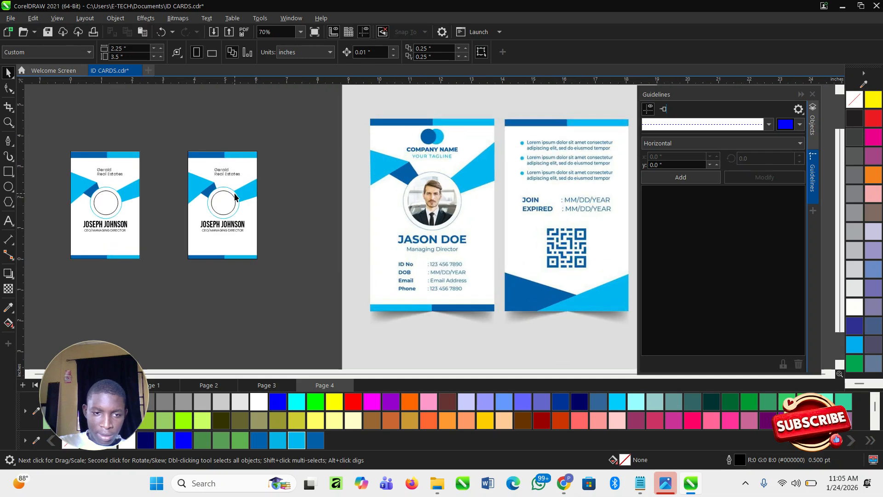
{"action": "double_click", "coordinate": [227, 193]}
{"action": "double_click", "coordinate": [254, 200]}
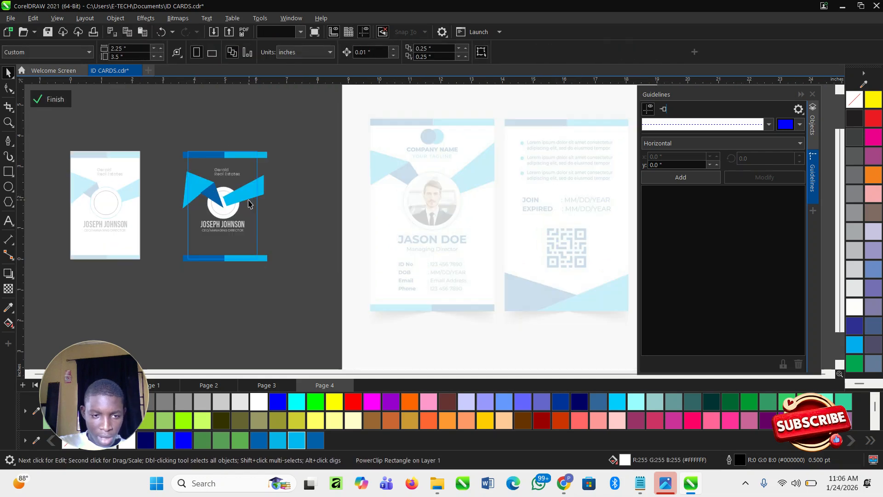
{"action": "left_click_drag", "start_coordinate": [321, 227], "coordinate": [162, 170]}
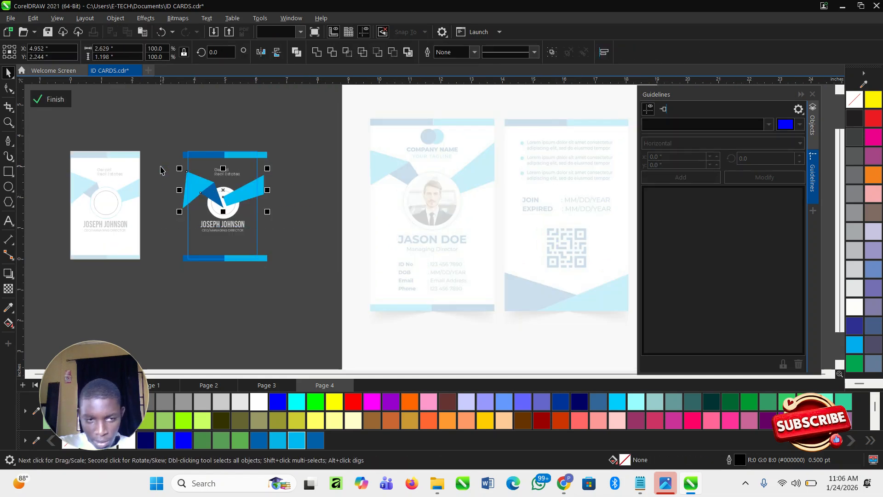
{"action": "key", "text": "Delete"}
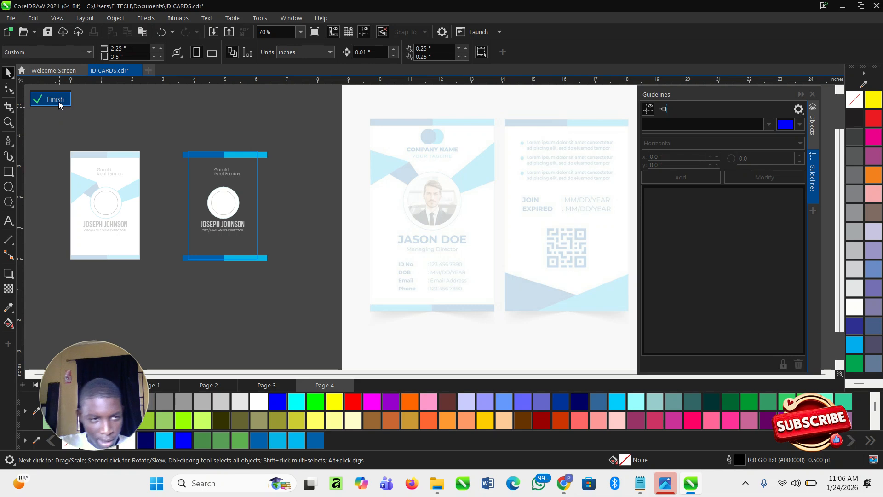
{"action": "key", "text": "ctrl+z"}
{"action": "scroll", "coordinate": [248, 224], "scroll_direction": "up", "scroll_amount": 1}
{"action": "left_click_drag", "start_coordinate": [202, 199], "coordinate": [368, 307]}
Delete the two-tone blue bar at the foot of the copied card and finish editing its PowerClip contents
{"action": "left_click_drag", "start_coordinate": [290, 300], "coordinate": [159, 255]}
{"action": "scroll", "coordinate": [183, 241], "scroll_direction": "down", "scroll_amount": 3}
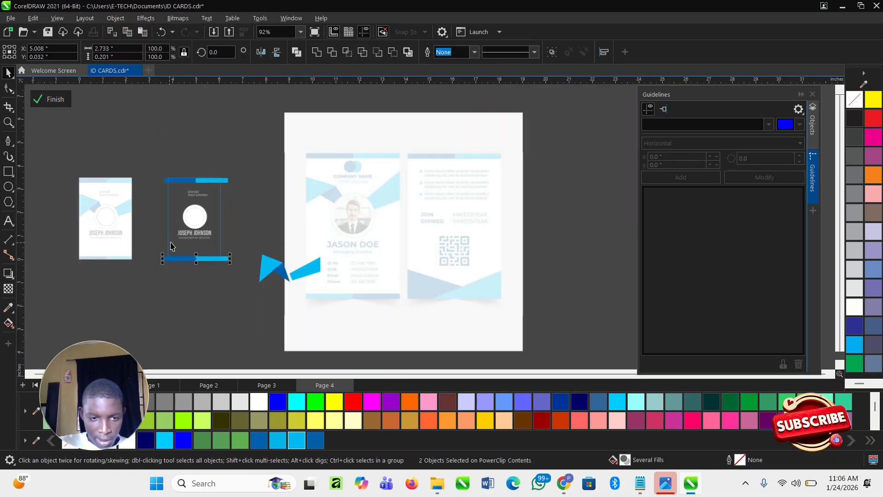
{"action": "scroll", "coordinate": [183, 241], "scroll_direction": "up", "scroll_amount": 1}
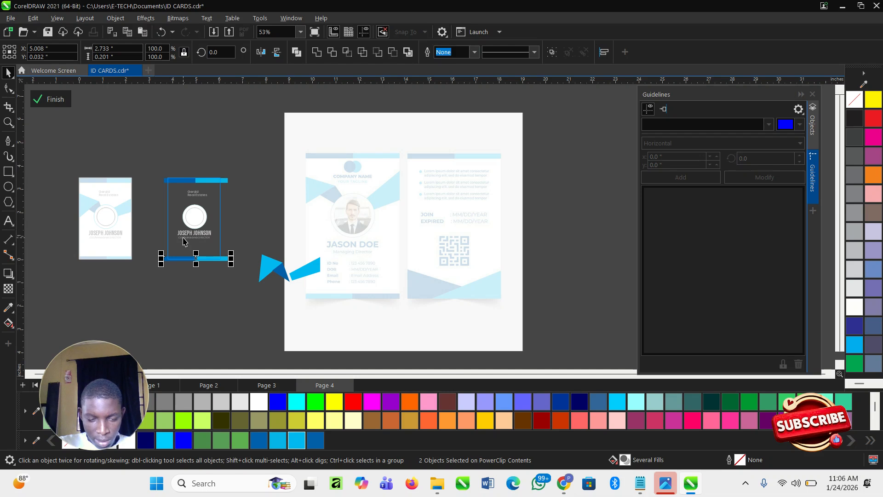
{"action": "key", "text": "Delete"}
{"action": "scroll", "coordinate": [197, 221], "scroll_direction": "up", "scroll_amount": 2}
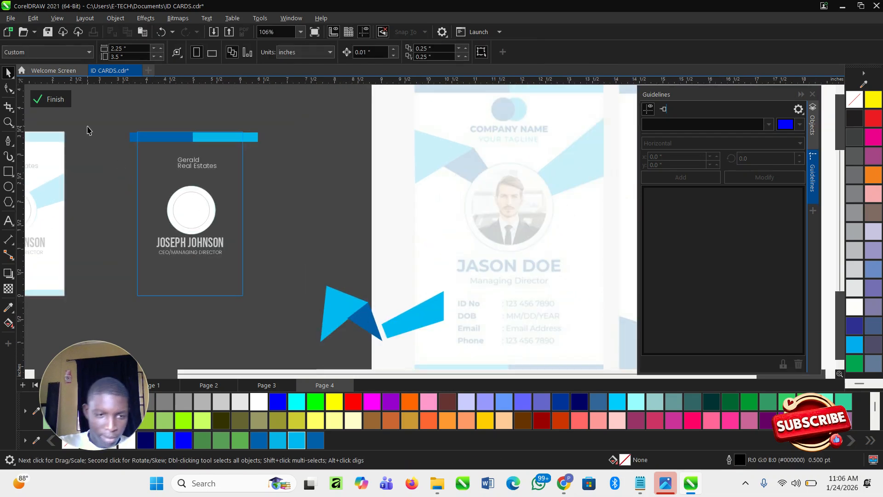
{"action": "left_click", "coordinate": [54, 103]}
{"action": "left_click_drag", "start_coordinate": [299, 261], "coordinate": [130, 173]}
{"action": "left_click", "coordinate": [483, 268]}
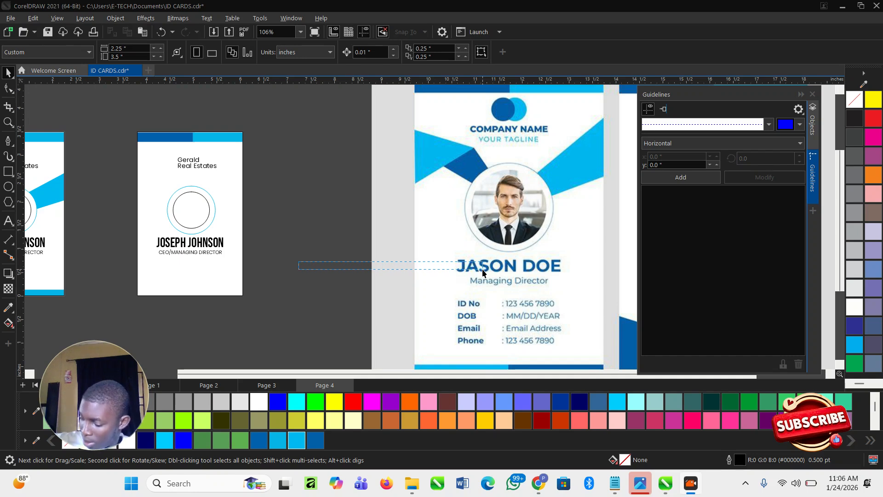
{"action": "left_click_drag", "start_coordinate": [483, 273], "coordinate": [340, 230]}
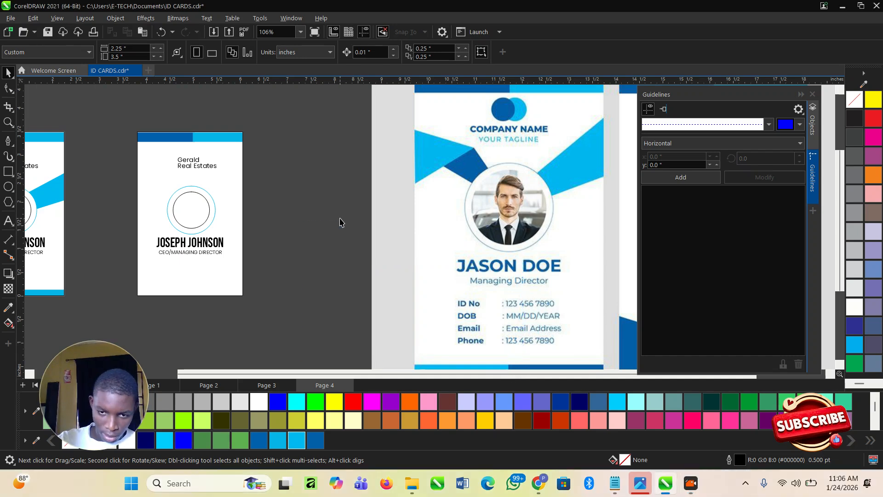
Move the light and dark blue triangle pair inside the copied card's PowerClip to its lower-left corner, then finish editing
{"action": "scroll", "coordinate": [214, 174], "scroll_direction": "down", "scroll_amount": 2}
{"action": "scroll", "coordinate": [198, 214], "scroll_direction": "up", "scroll_amount": 4}
{"action": "double_click", "coordinate": [213, 228]}
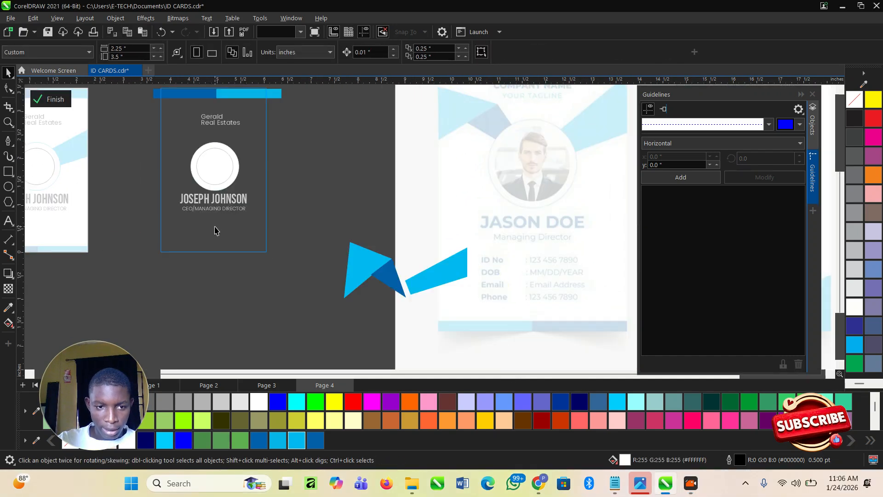
{"action": "scroll", "coordinate": [343, 288], "scroll_direction": "up", "scroll_amount": 2}
{"action": "left_click", "coordinate": [371, 280]}
{"action": "scroll", "coordinate": [403, 264], "scroll_direction": "down", "scroll_amount": 2}
{"action": "left_click_drag", "start_coordinate": [362, 201], "coordinate": [469, 310]}
{"action": "left_click_drag", "start_coordinate": [427, 287], "coordinate": [228, 257]}
{"action": "scroll", "coordinate": [228, 258], "scroll_direction": "up", "scroll_amount": 2}
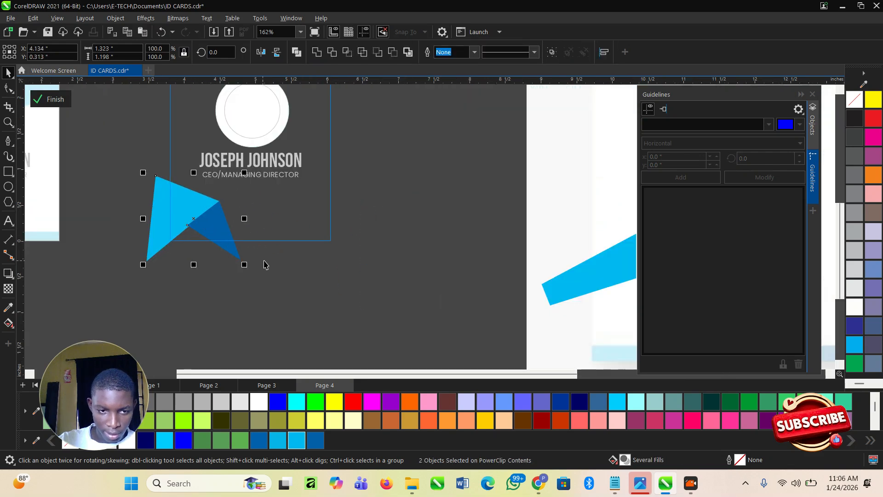
{"action": "scroll", "coordinate": [184, 242], "scroll_direction": "down", "scroll_amount": 3}
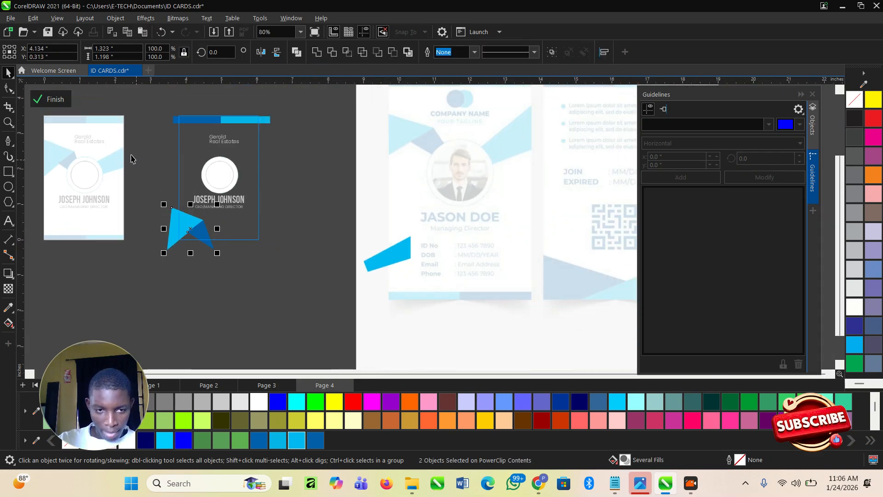
{"action": "left_click", "coordinate": [50, 99]}
{"action": "scroll", "coordinate": [437, 241], "scroll_direction": "up", "scroll_amount": 2}
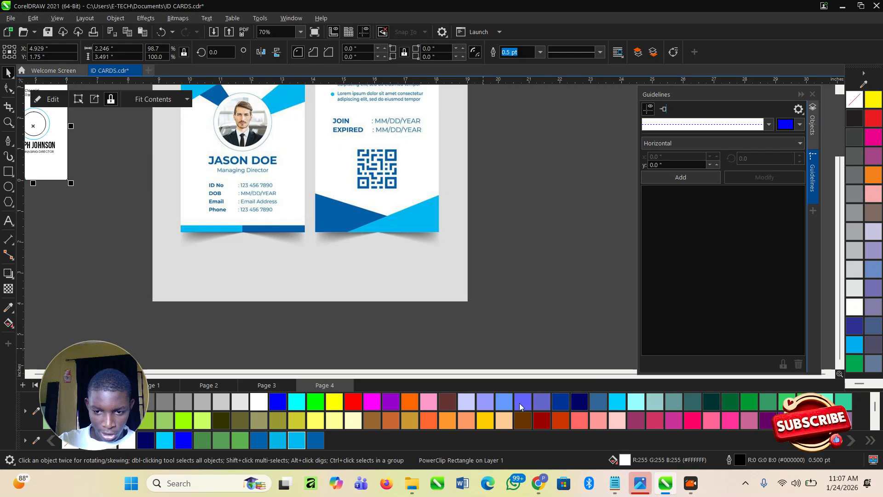
{"action": "mouse_move", "coordinate": [313, 184]}
{"action": "left_mouse_down"}
{"action": "mouse_move", "coordinate": [394, 220]}
{"action": "mouse_move", "coordinate": [334, 268]}
{"action": "mouse_move", "coordinate": [304, 169]}
{"action": "left_mouse_up"}
{"action": "left_click_drag", "start_coordinate": [338, 228], "coordinate": [442, 192]}
{"action": "left_click_drag", "start_coordinate": [480, 259], "coordinate": [360, 243]}
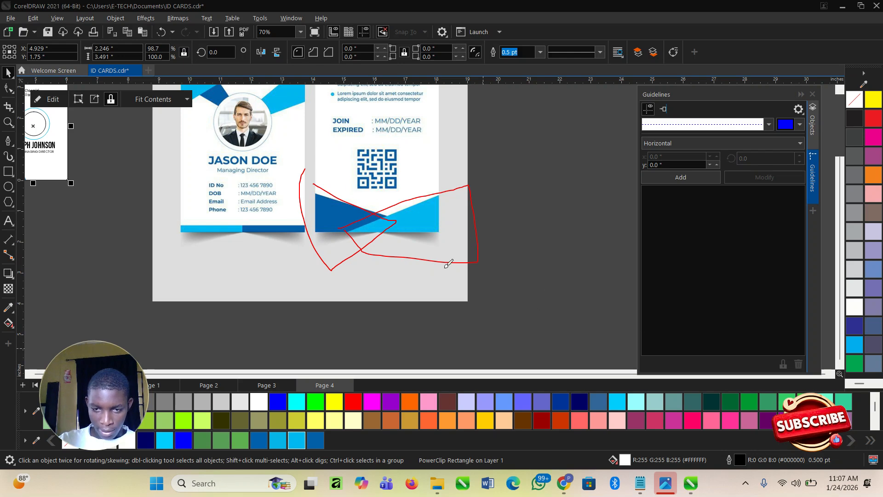
{"action": "left_click", "coordinate": [686, 450]}
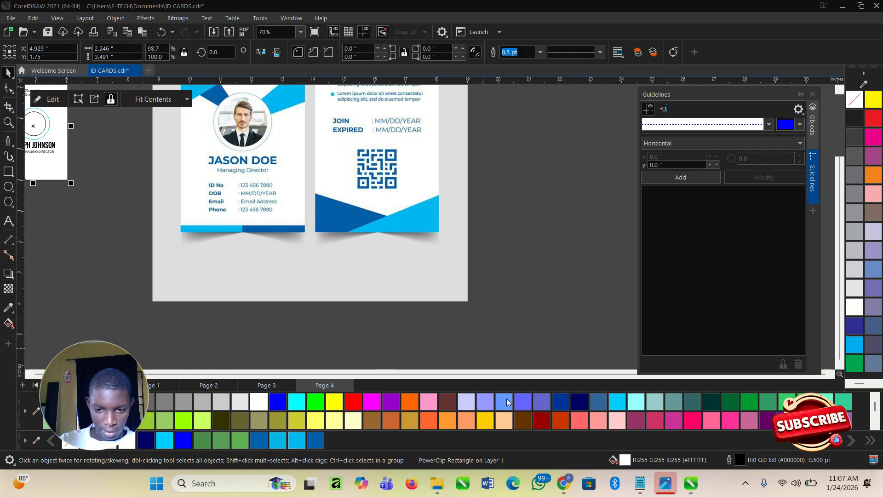
Reopen the copied card's PowerClip contents and delete the small dark blue triangle beside the light blue one
{"action": "scroll", "coordinate": [252, 230], "scroll_direction": "down", "scroll_amount": 1}
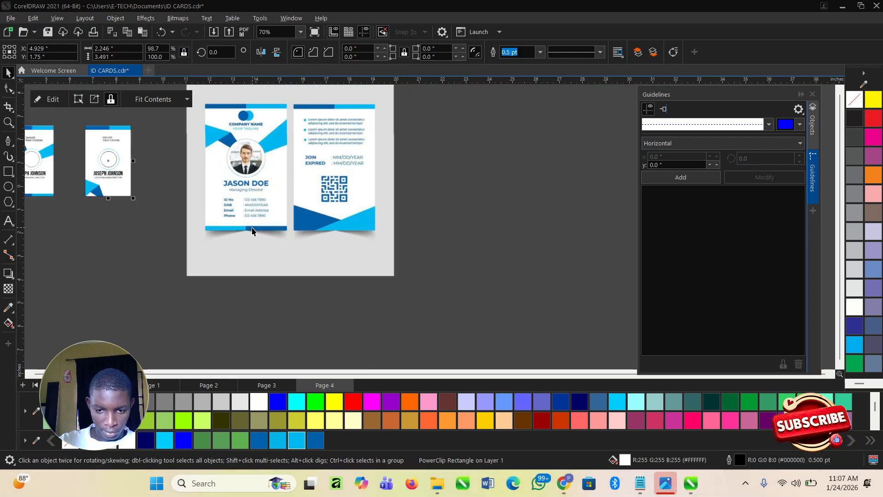
{"action": "scroll", "coordinate": [252, 228], "scroll_direction": "down", "scroll_amount": 1}
{"action": "scroll", "coordinate": [132, 177], "scroll_direction": "up", "scroll_amount": 3}
{"action": "double_click", "coordinate": [200, 216]}
{"action": "left_click_drag", "start_coordinate": [205, 232], "coordinate": [262, 267]}
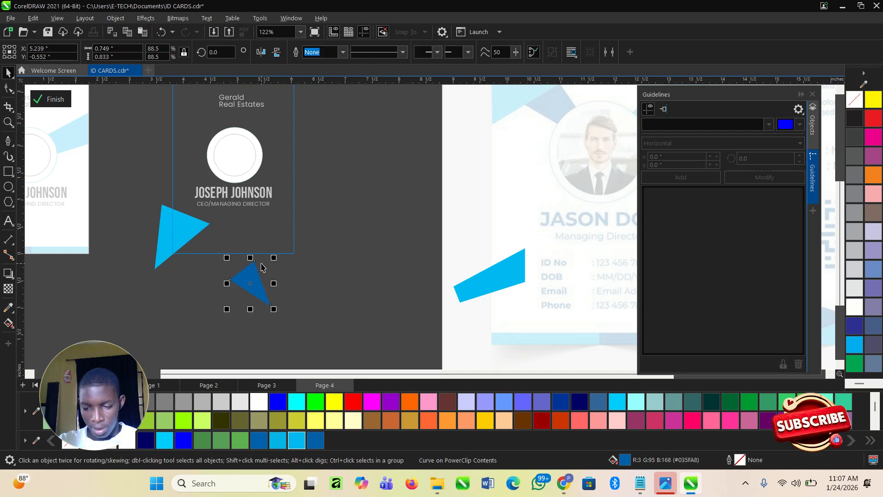
{"action": "key", "text": "Delete"}
Stretch the light blue triangle's inner corner across the foot of the card with the Shape tool
{"action": "left_click", "coordinate": [165, 228]}
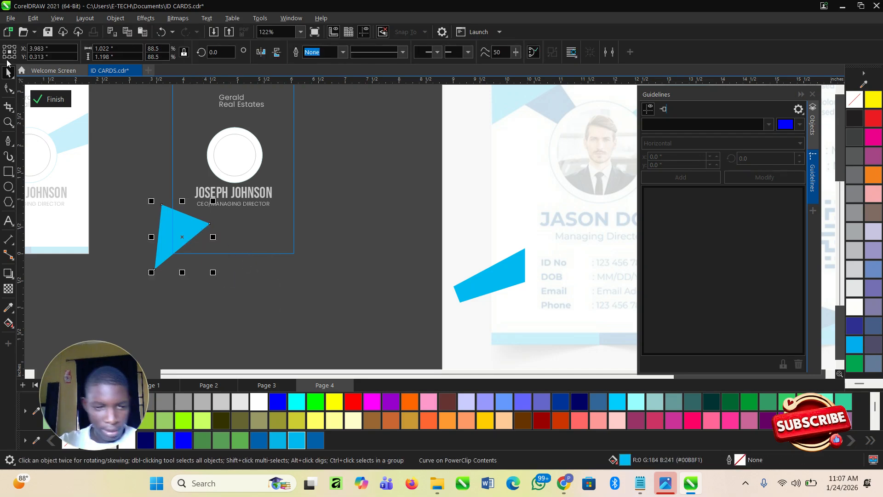
{"action": "left_click", "coordinate": [8, 88]}
{"action": "left_click_drag", "start_coordinate": [210, 226], "coordinate": [270, 256]}
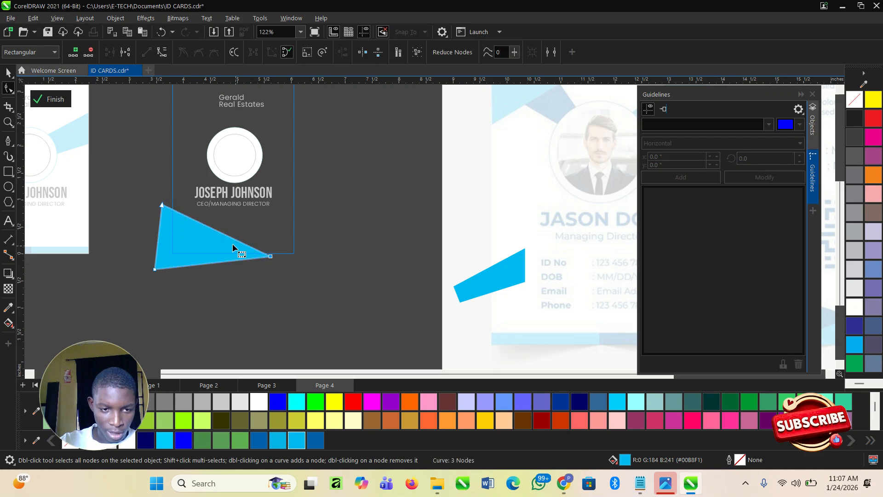
Duplicate the light blue triangle, mirror the copy horizontally and place it over the card's lower-right corner, overlapping the first
{"action": "scroll", "coordinate": [218, 233], "scroll_direction": "up", "scroll_amount": 1}
{"action": "key", "text": "space"}
{"action": "left_click_drag", "start_coordinate": [185, 233], "coordinate": [365, 255]}
{"action": "left_click", "coordinate": [177, 227]}
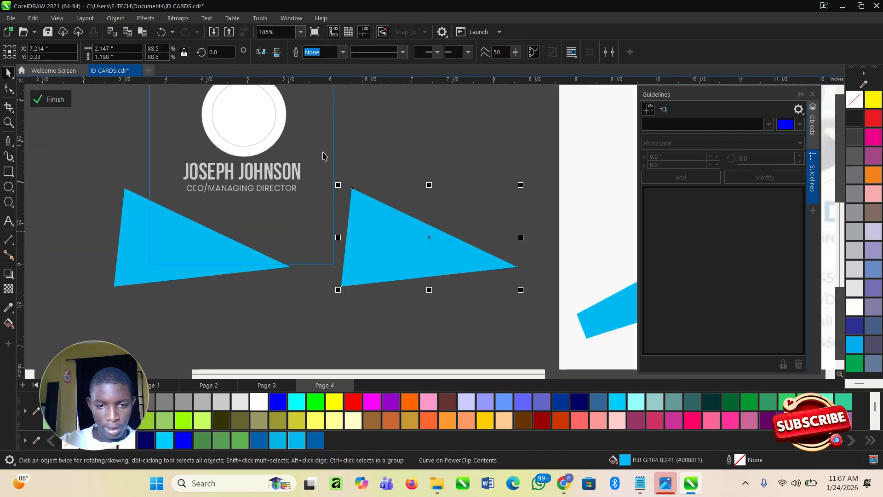
{"action": "left_click", "coordinate": [260, 52]}
{"action": "left_click", "coordinate": [406, 182]}
{"action": "left_click", "coordinate": [474, 244]}
{"action": "left_click_drag", "start_coordinate": [474, 243], "coordinate": [309, 251]}
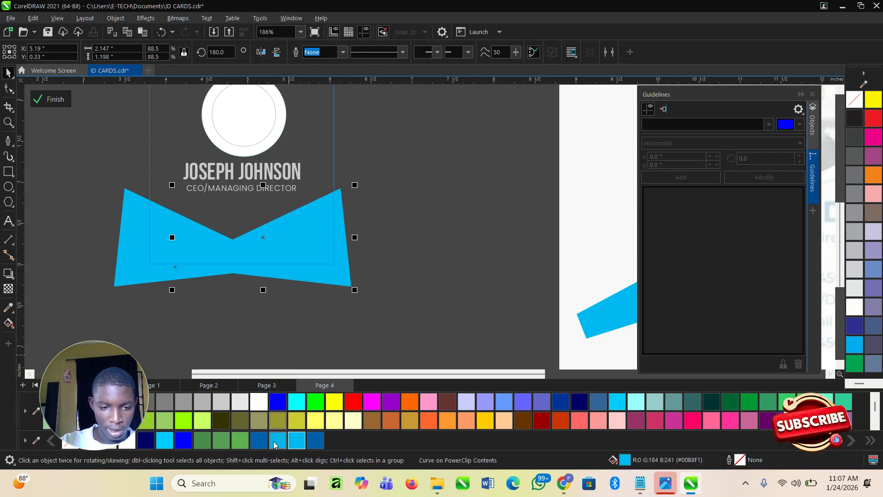
Fill the mirrored triangle with dark blue and finish editing the copied card's PowerClip contents
{"action": "left_click", "coordinate": [259, 441]}
{"action": "left_click", "coordinate": [386, 317]}
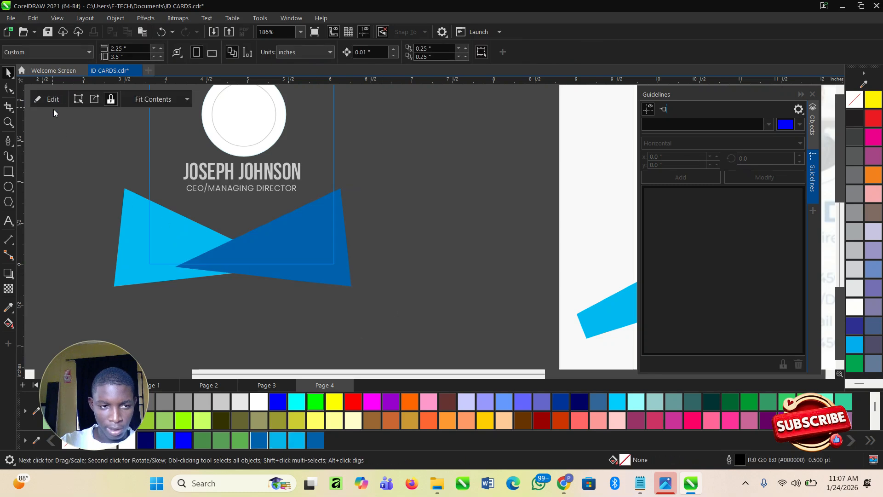
{"action": "left_click", "coordinate": [39, 99]}
{"action": "left_click_drag", "start_coordinate": [521, 312], "coordinate": [400, 263]}
{"action": "scroll", "coordinate": [400, 264], "scroll_direction": "down", "scroll_amount": 1}
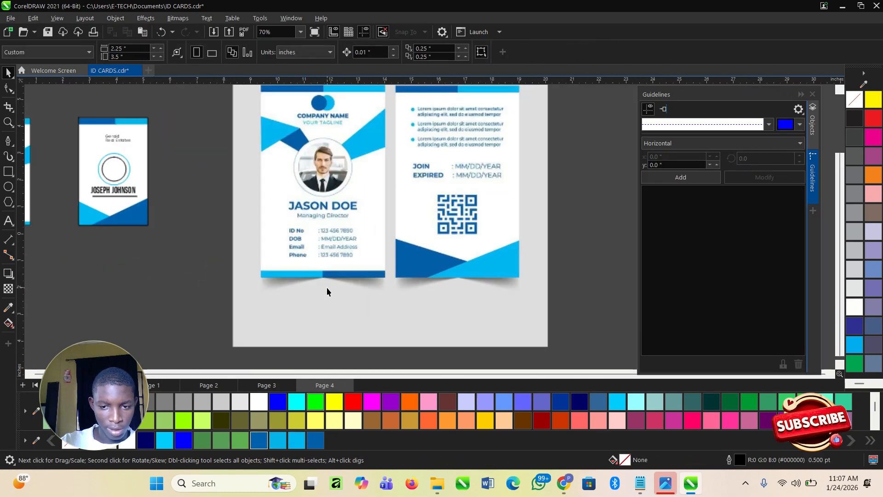
Reopen the copied card's PowerClip contents, shift the dark blue triangle slightly towards the card's right edge and finish editing
{"action": "left_click", "coordinate": [410, 280]}
{"action": "scroll", "coordinate": [93, 233], "scroll_direction": "up", "scroll_amount": 1}
{"action": "double_click", "coordinate": [160, 220]}
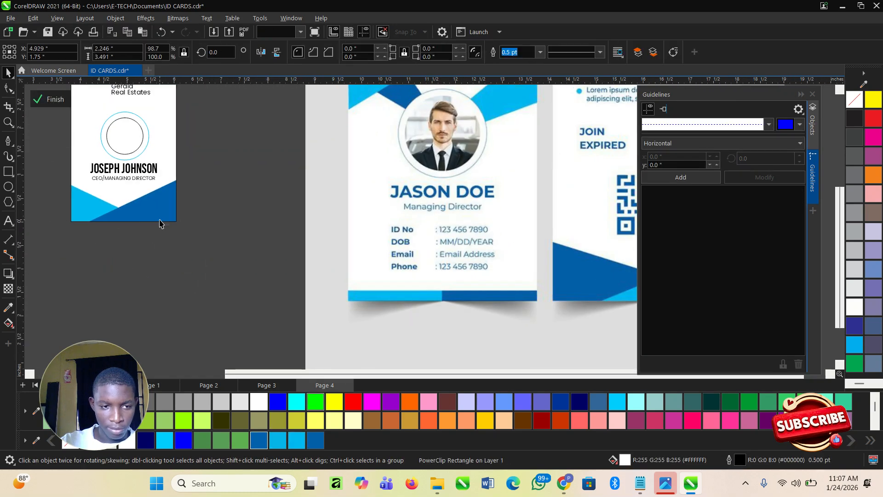
{"action": "left_click", "coordinate": [158, 217]}
{"action": "left_click", "coordinate": [62, 214], "text": "shift"}
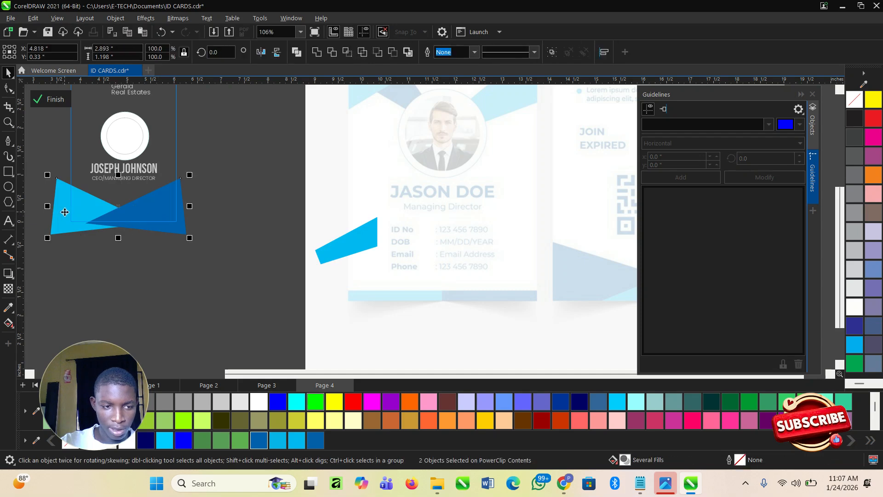
{"action": "scroll", "coordinate": [128, 223], "scroll_direction": "up", "scroll_amount": 1}
{"action": "left_click", "coordinate": [117, 212]}
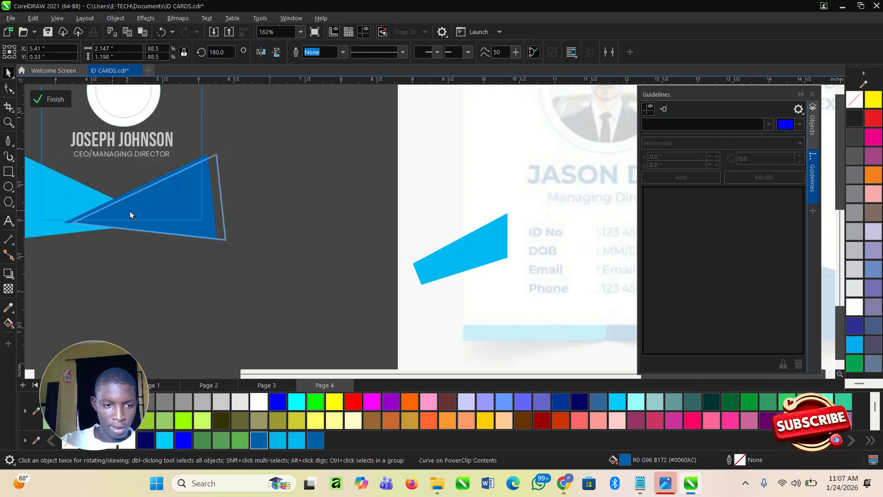
{"action": "left_click", "coordinate": [50, 99]}
{"action": "scroll", "coordinate": [196, 231], "scroll_direction": "down", "scroll_amount": 2}
{"action": "scroll", "coordinate": [203, 241], "scroll_direction": "up", "scroll_amount": 2}
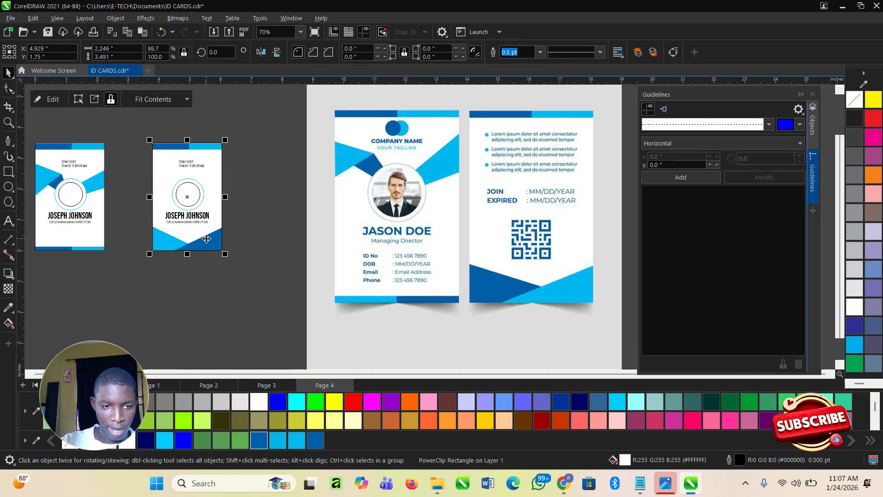
Delete the photo circles, name, job title and company name from the copied card, leaving only its background shapes
{"action": "left_click", "coordinate": [266, 227]}
{"action": "left_click", "coordinate": [182, 193]}
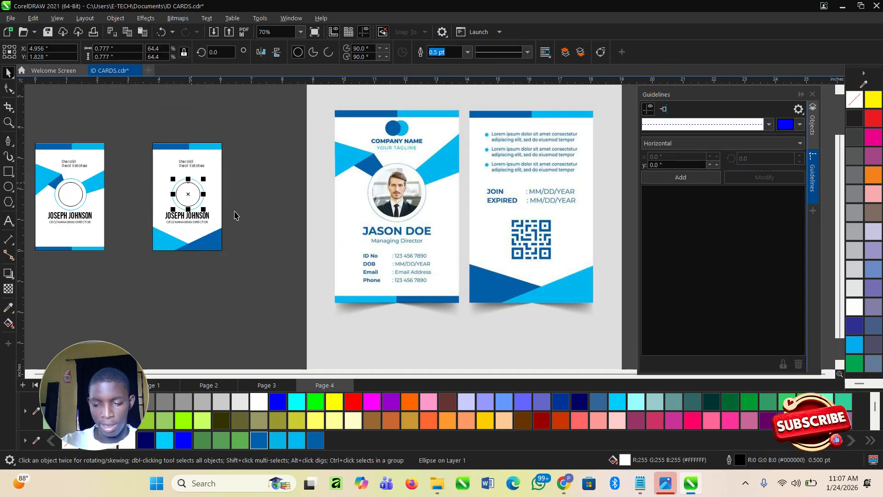
{"action": "key", "text": "Delete"}
{"action": "left_click", "coordinate": [189, 199]}
{"action": "key", "text": "Delete"}
{"action": "left_click_drag", "start_coordinate": [254, 240], "coordinate": [157, 210]}
{"action": "key", "text": "Delete"}
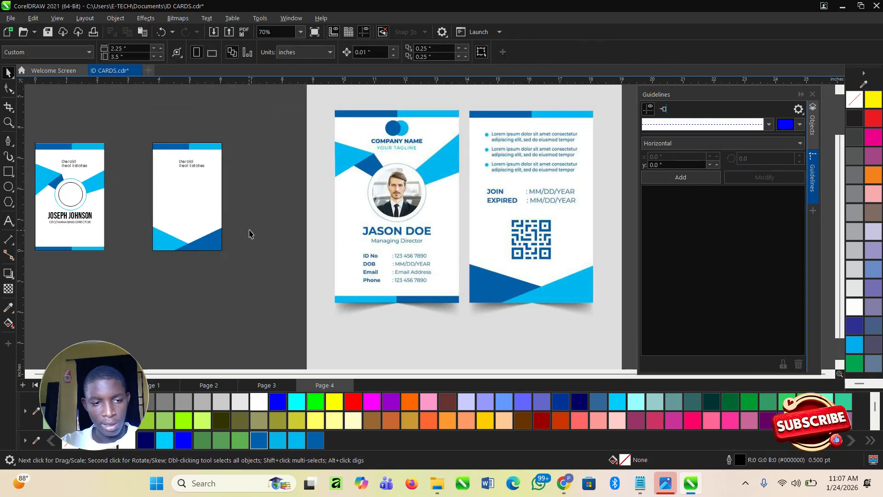
{"action": "left_click", "coordinate": [186, 163]}
{"action": "key", "text": "Delete"}
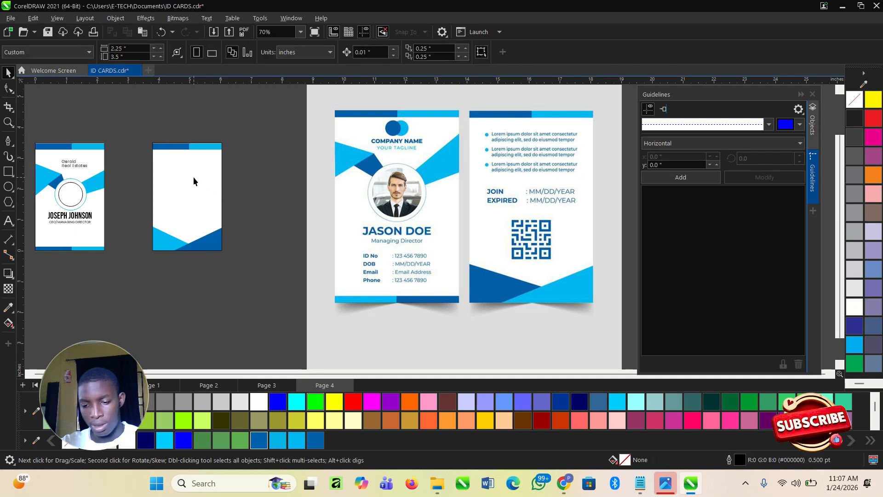
Examine the reference card's back, outlining the bulleted text, the join and expiry dates and the QR code in red
{"action": "scroll", "coordinate": [194, 177], "scroll_direction": "up", "scroll_amount": 1}
{"action": "scroll", "coordinate": [194, 175], "scroll_direction": "down", "scroll_amount": 1}
{"action": "scroll", "coordinate": [424, 183], "scroll_direction": "up", "scroll_amount": 1}
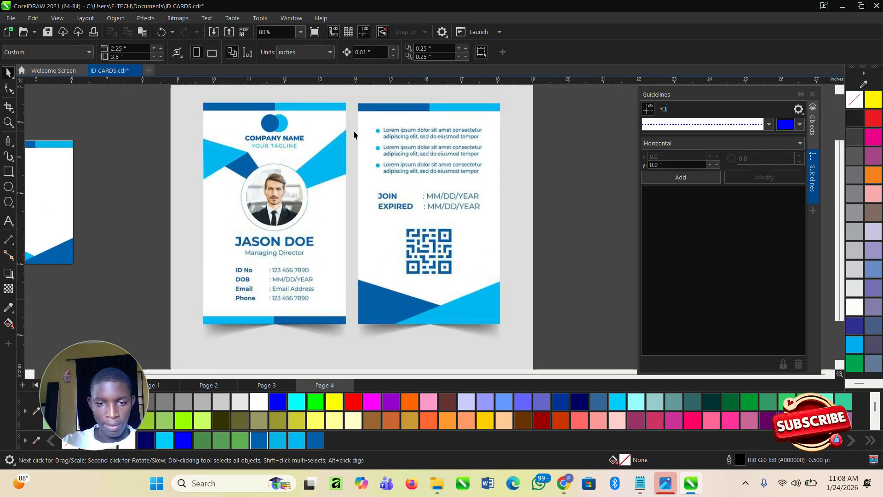
{"action": "scroll", "coordinate": [431, 165], "scroll_direction": "down", "scroll_amount": 1}
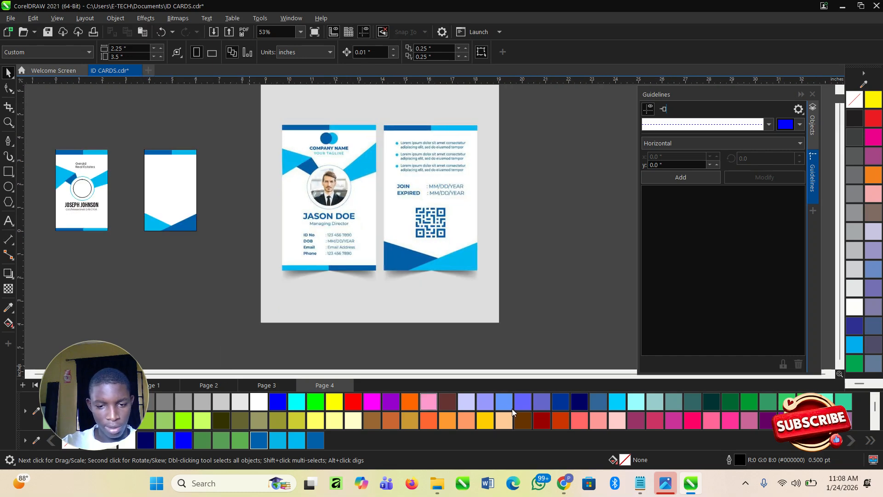
{"action": "mouse_move", "coordinate": [403, 134]}
{"action": "left_mouse_down"}
{"action": "mouse_move", "coordinate": [404, 172]}
{"action": "mouse_move", "coordinate": [478, 171]}
{"action": "mouse_move", "coordinate": [472, 136]}
{"action": "mouse_move", "coordinate": [397, 137]}
{"action": "left_mouse_up"}
{"action": "mouse_move", "coordinate": [407, 178]}
{"action": "left_mouse_down"}
{"action": "mouse_move", "coordinate": [403, 202]}
{"action": "mouse_move", "coordinate": [428, 197]}
{"action": "mouse_move", "coordinate": [421, 172]}
{"action": "mouse_move", "coordinate": [404, 177]}
{"action": "mouse_move", "coordinate": [470, 175]}
{"action": "left_mouse_up"}
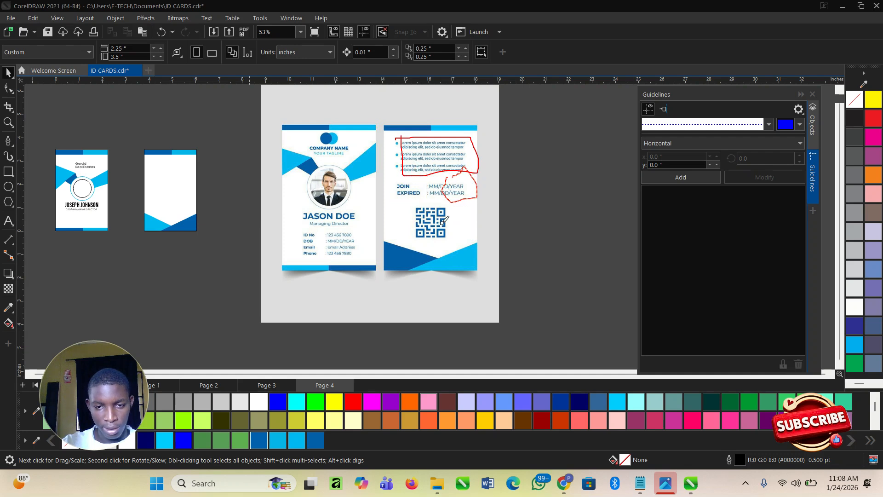
{"action": "mouse_move", "coordinate": [413, 199]}
{"action": "left_mouse_down"}
{"action": "mouse_move", "coordinate": [415, 251]}
{"action": "mouse_move", "coordinate": [457, 249]}
{"action": "mouse_move", "coordinate": [460, 201]}
{"action": "left_mouse_up"}
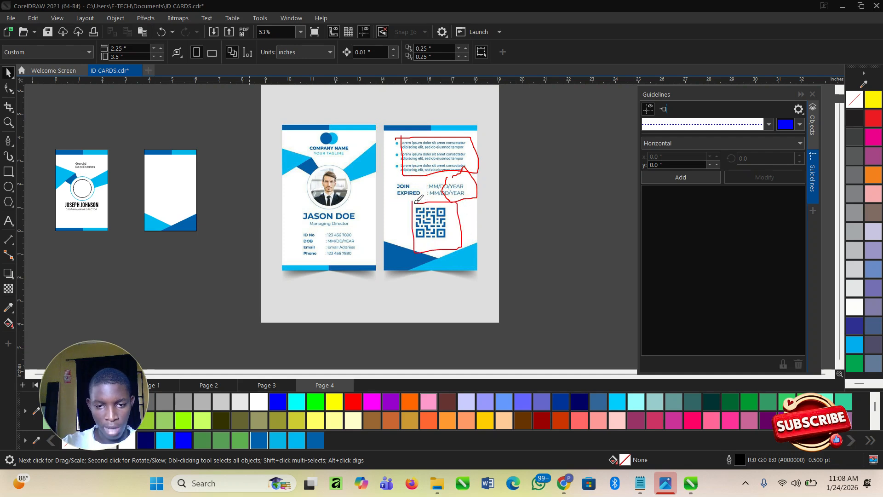